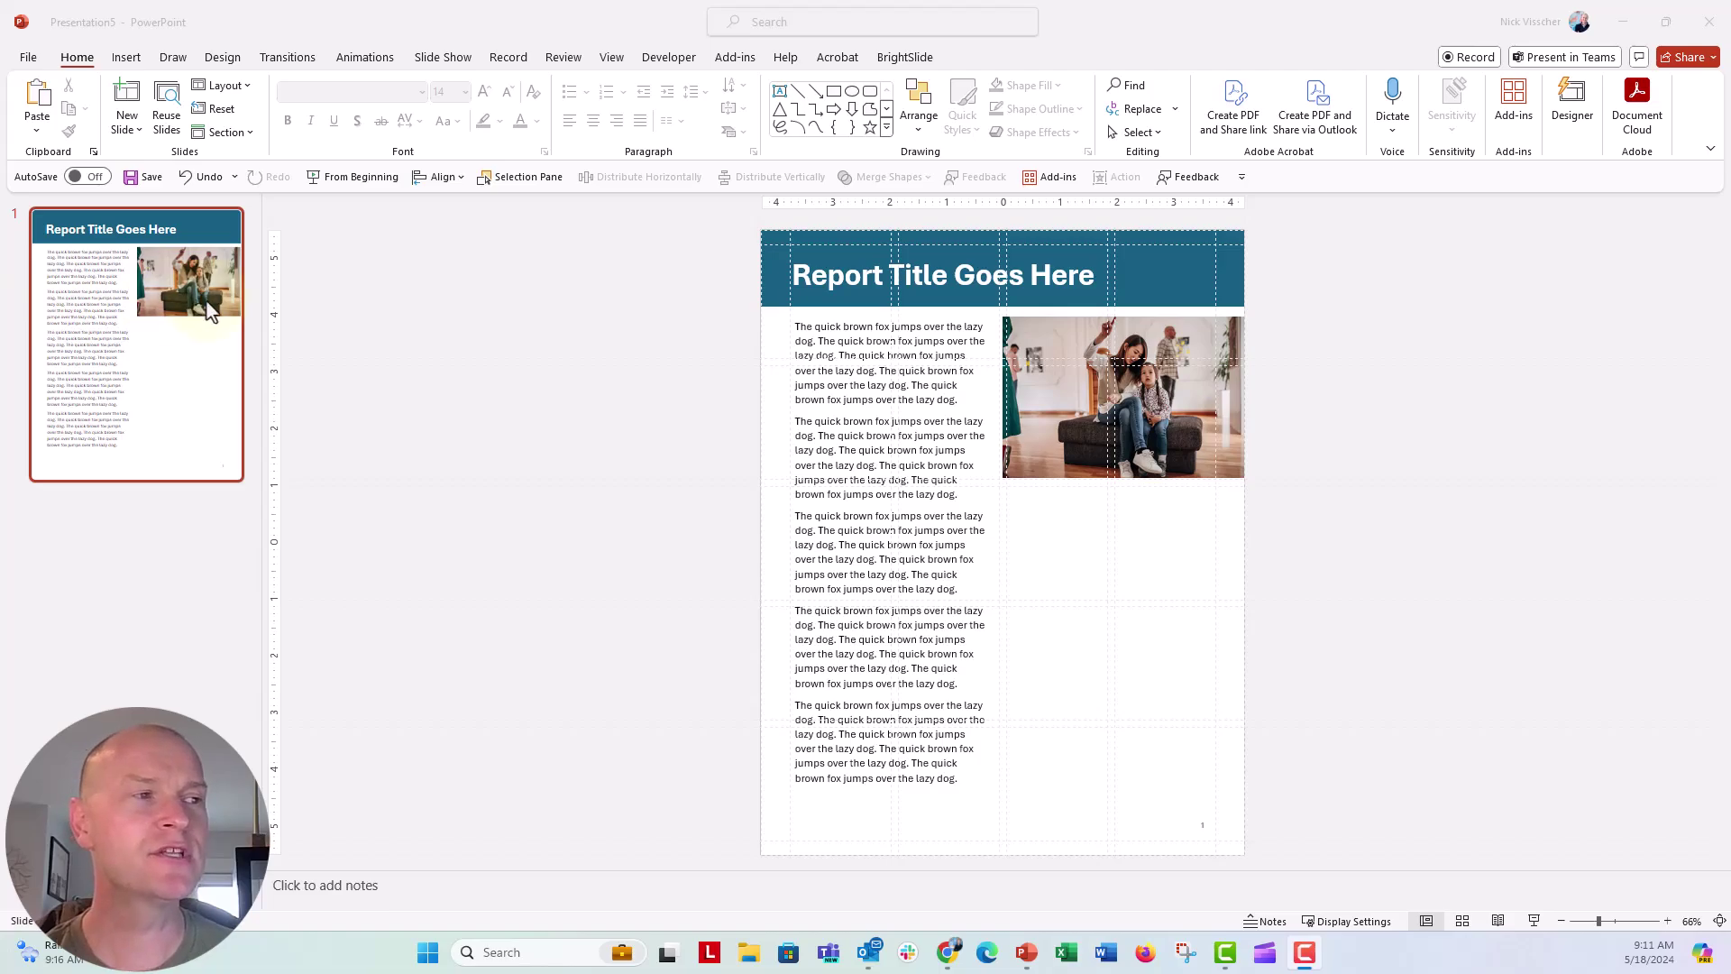
- Nudge the title header bar slightly and check the body text and photo placement
{"action": "left_click", "coordinate": [760, 265]}
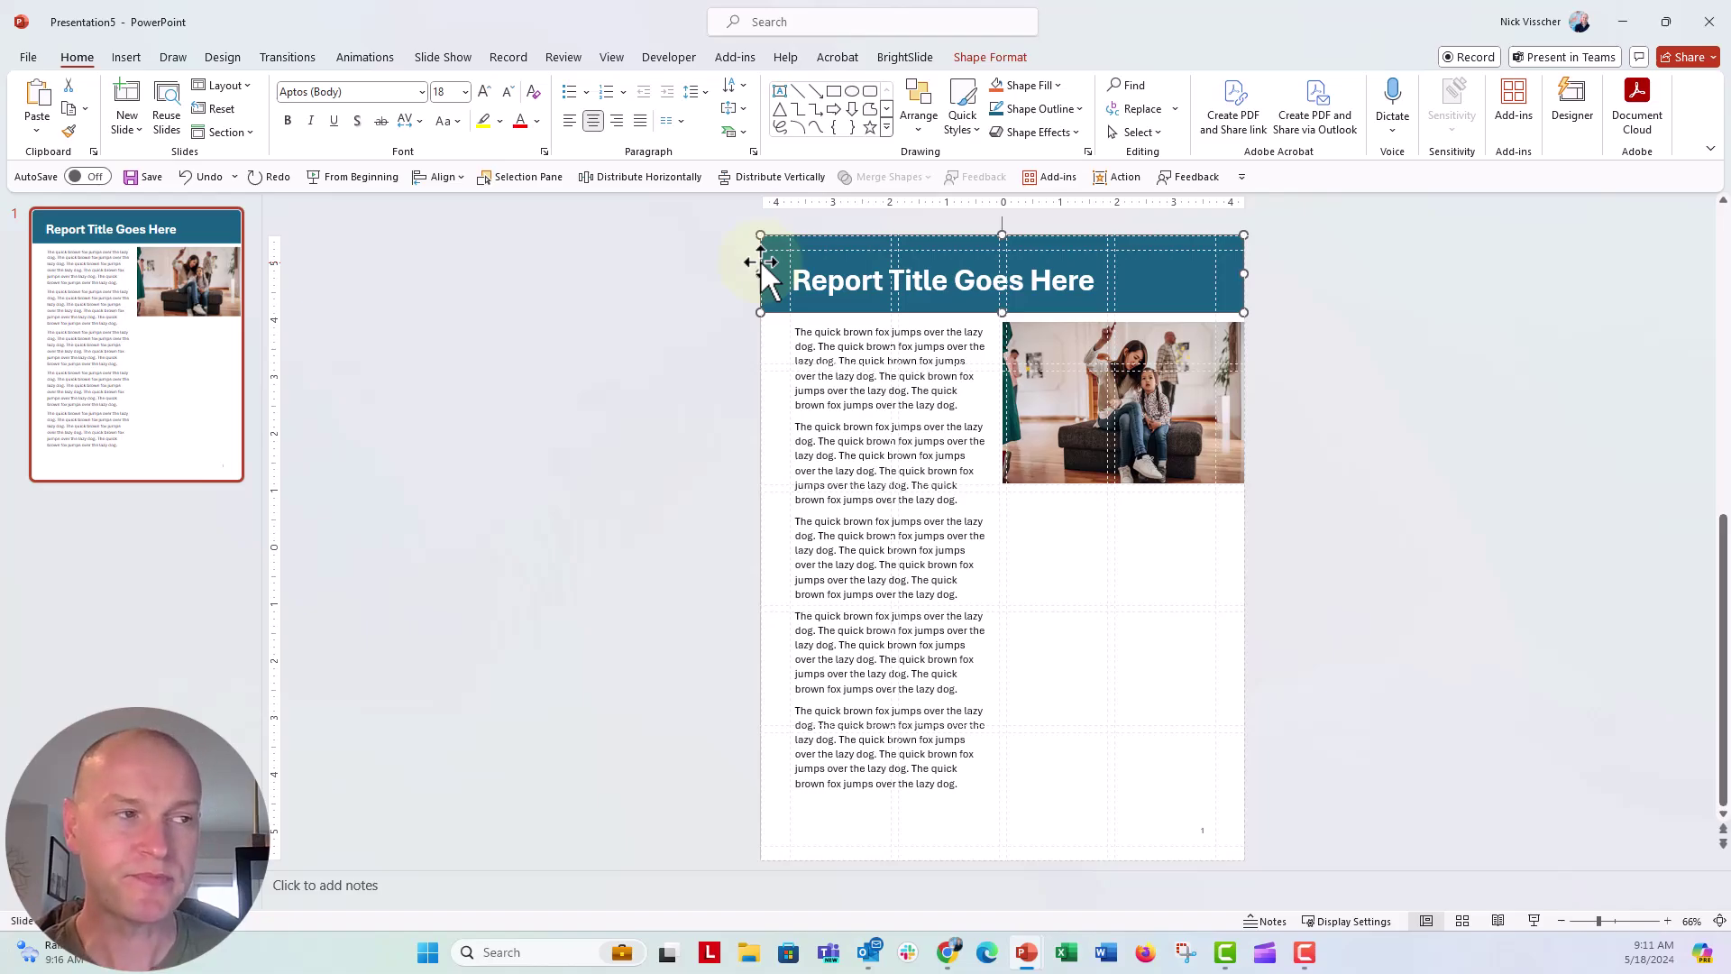
{"action": "left_click_drag", "start_coordinate": [762, 258], "coordinate": [766, 266]}
{"action": "left_click", "coordinate": [816, 388]}
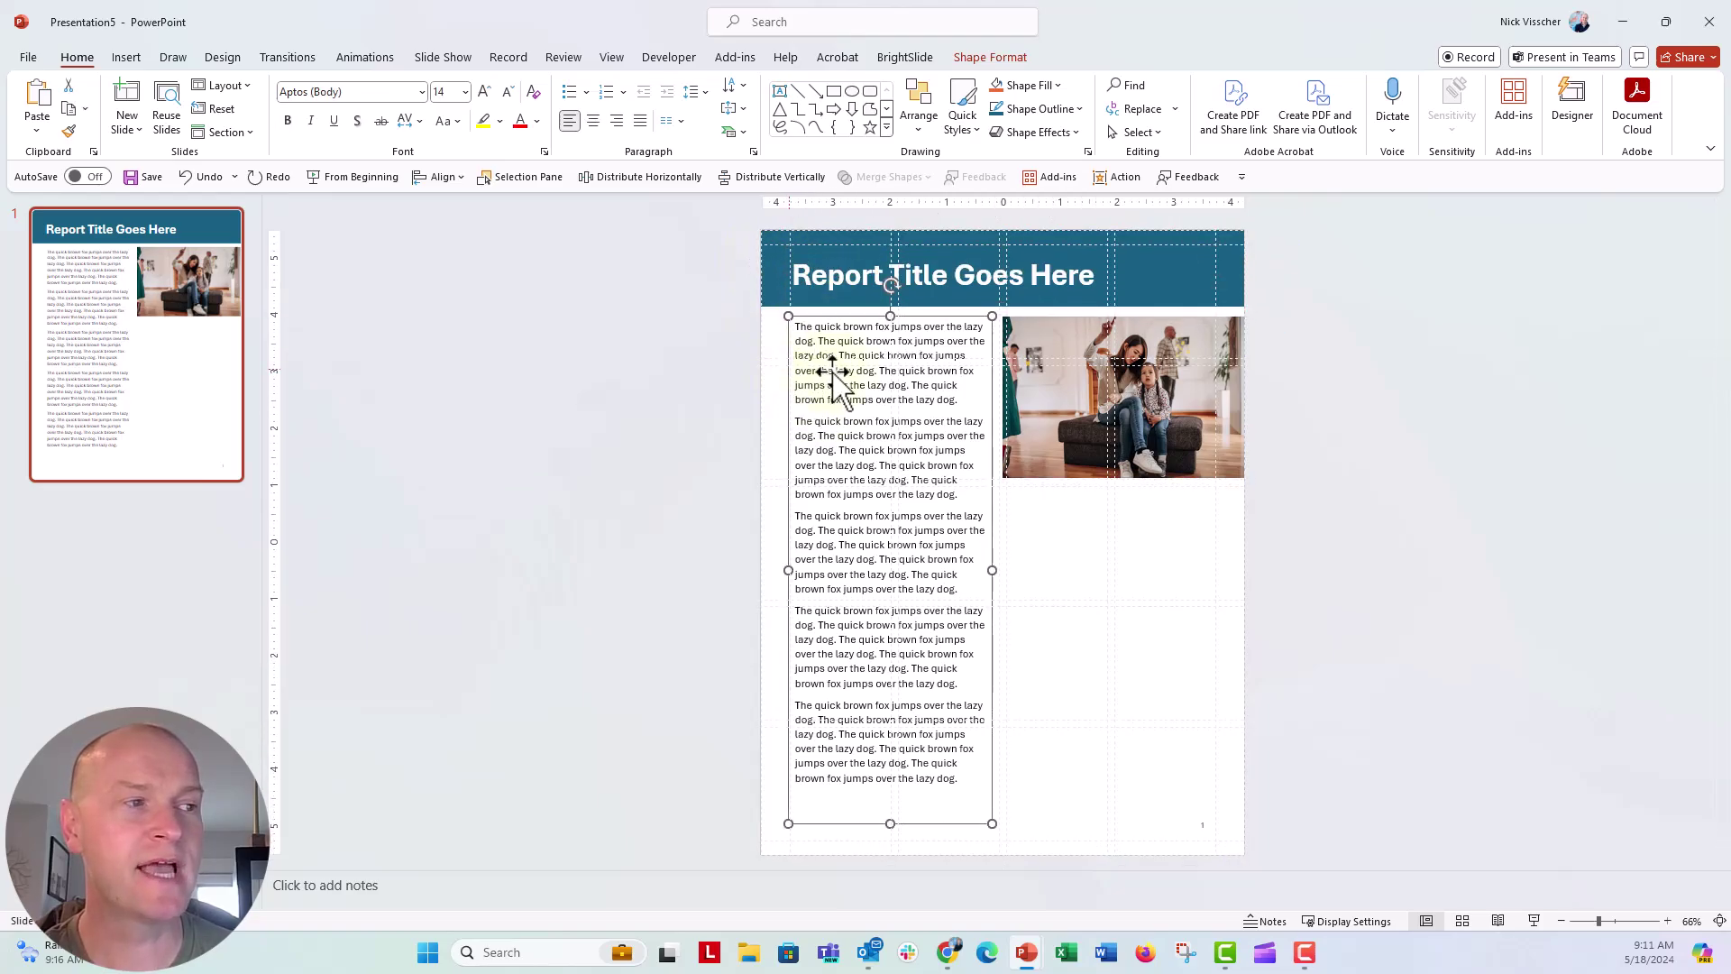
{"action": "left_click", "coordinate": [1082, 398]}
{"action": "left_click", "coordinate": [668, 534]}
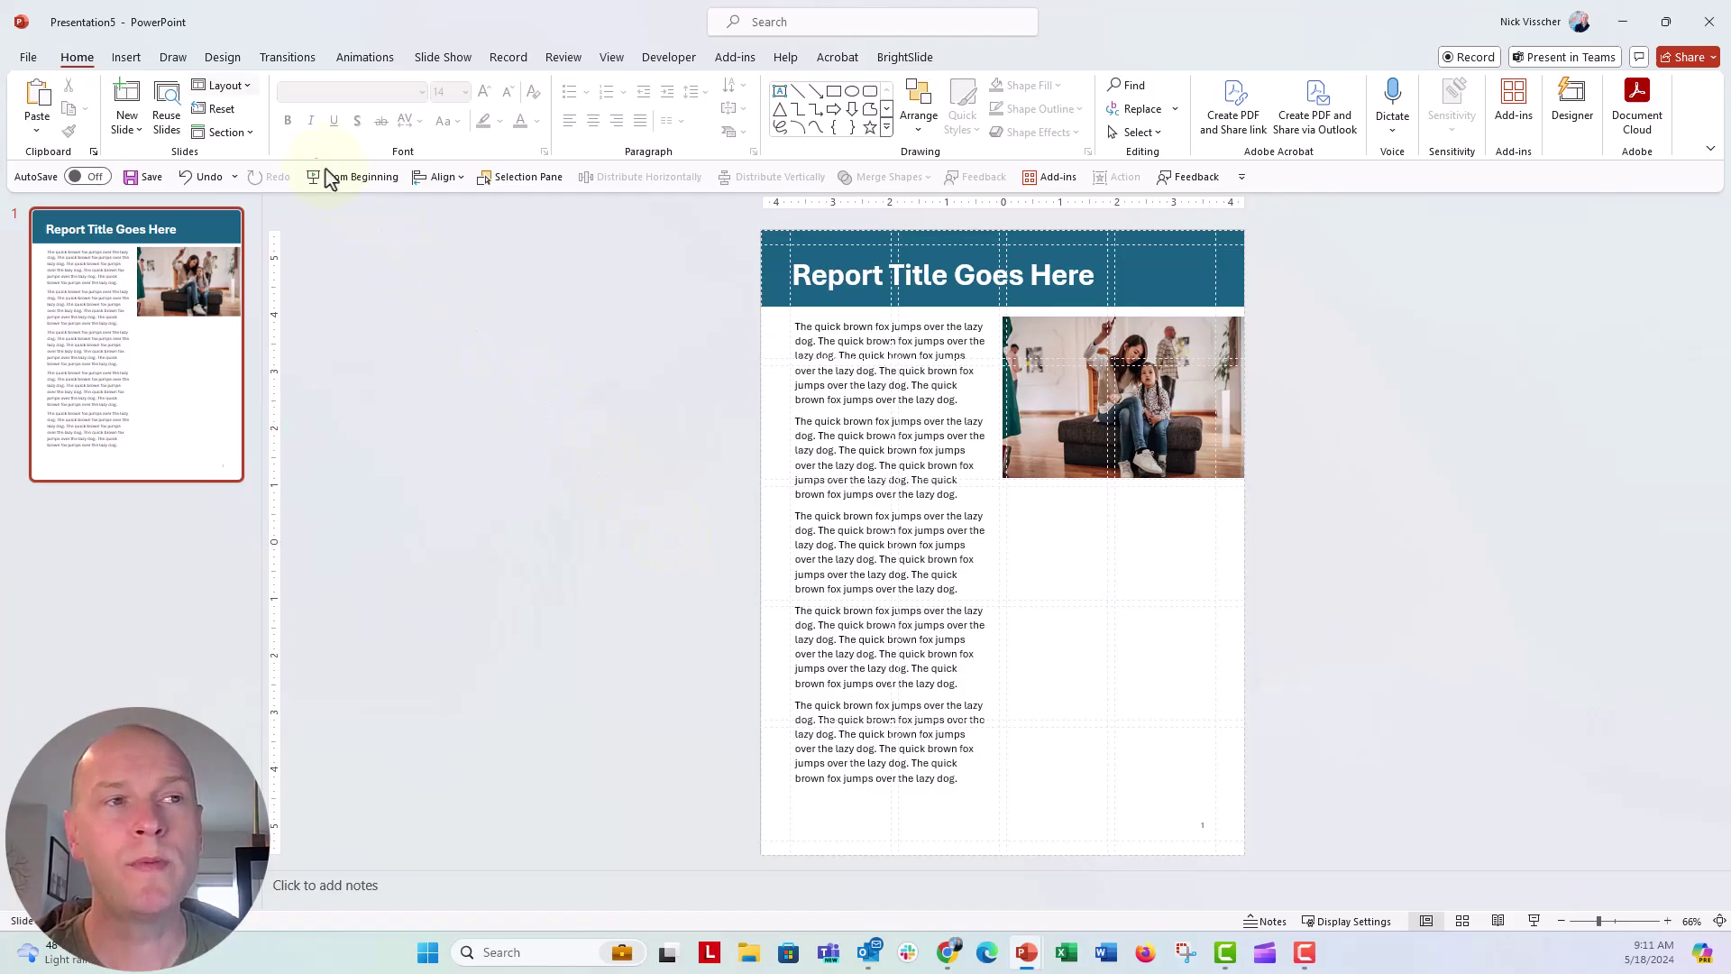
- Keep the custom slide size at portrait 8.5 × 11 inches
{"action": "left_click", "coordinate": [223, 58]}
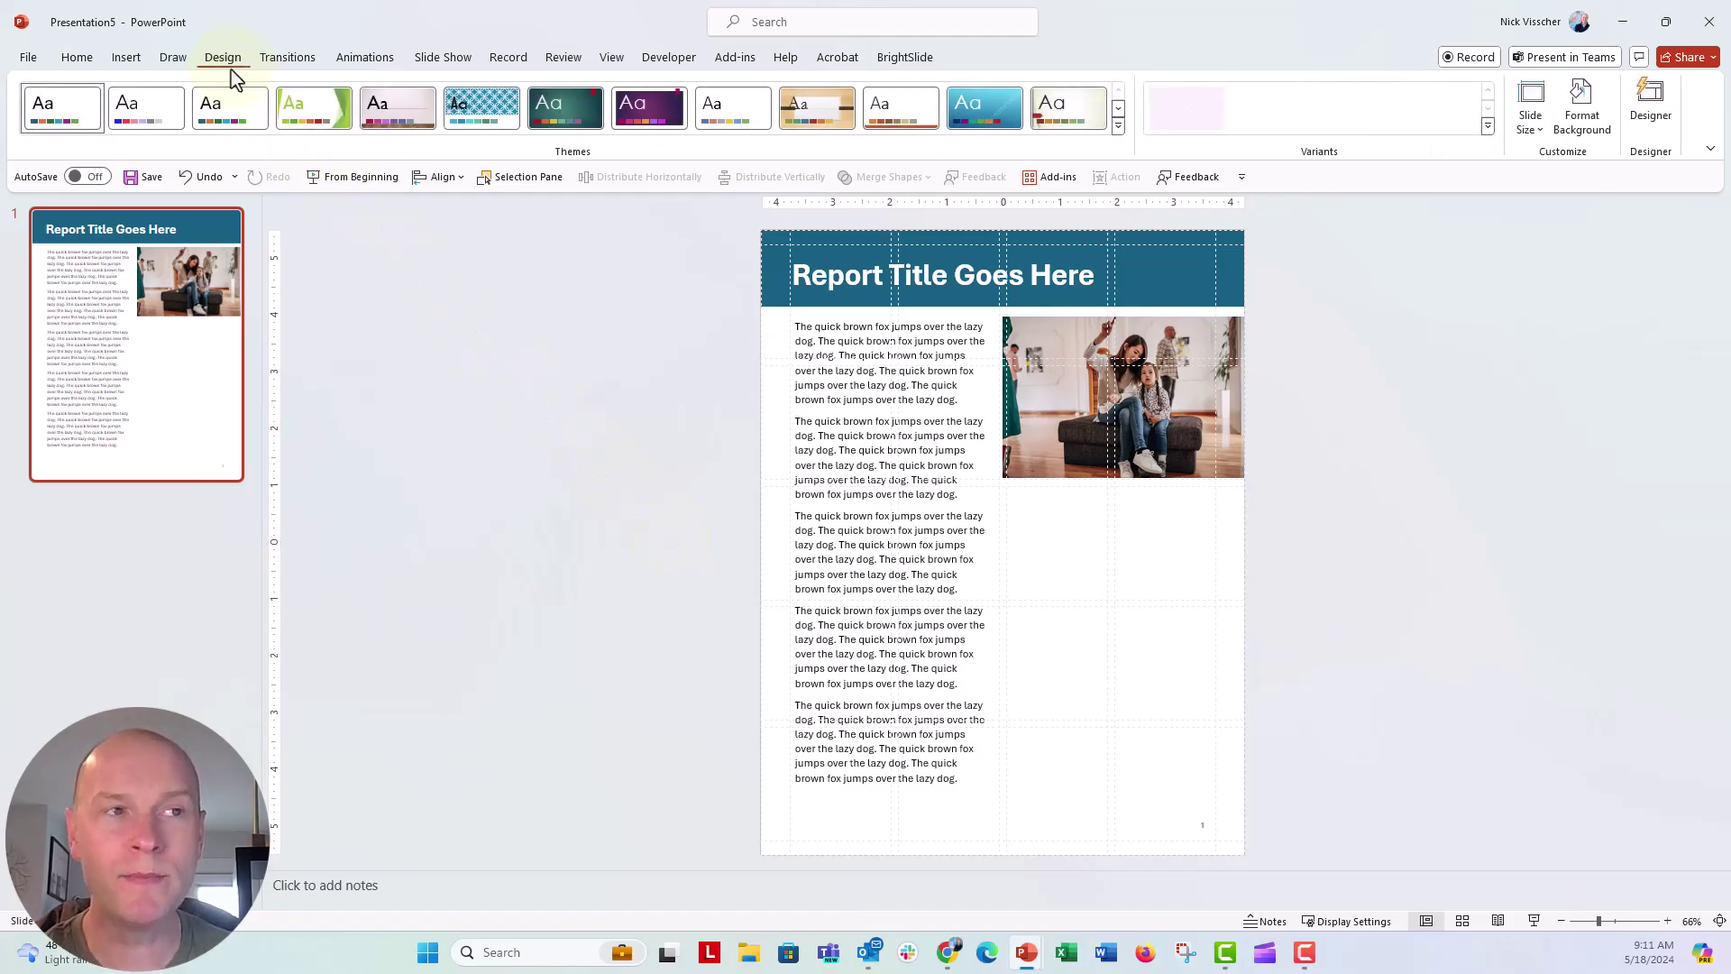
{"action": "left_click", "coordinate": [1524, 135]}
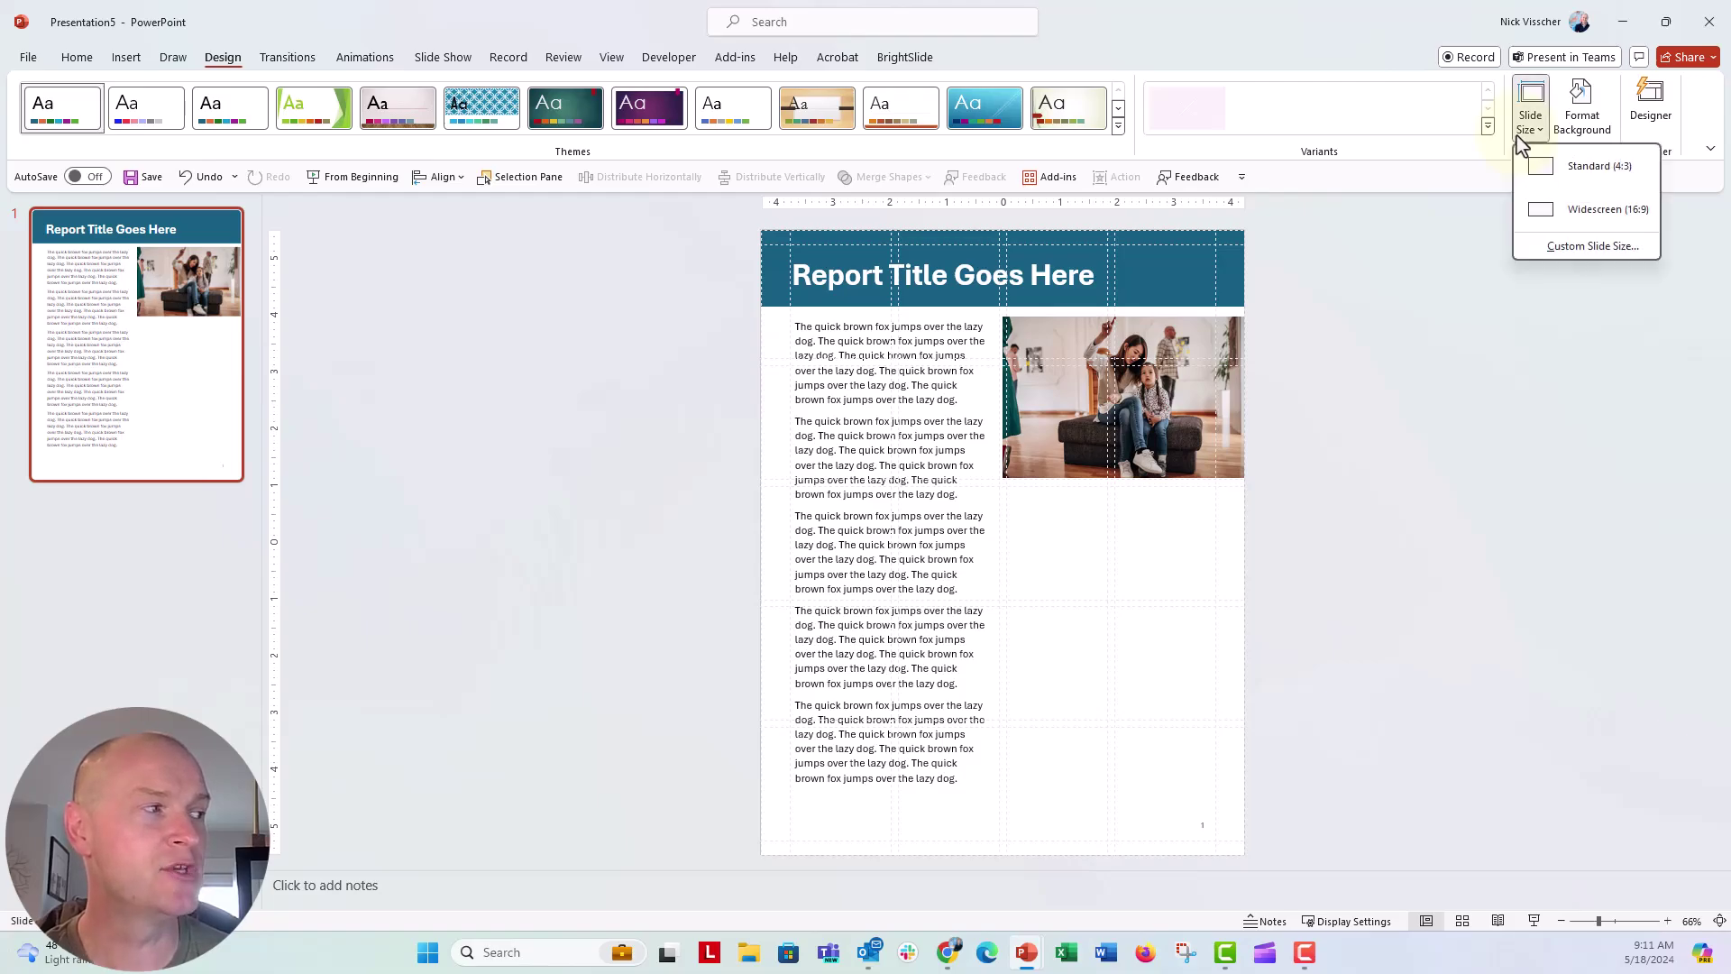
{"action": "left_click", "coordinate": [1591, 244]}
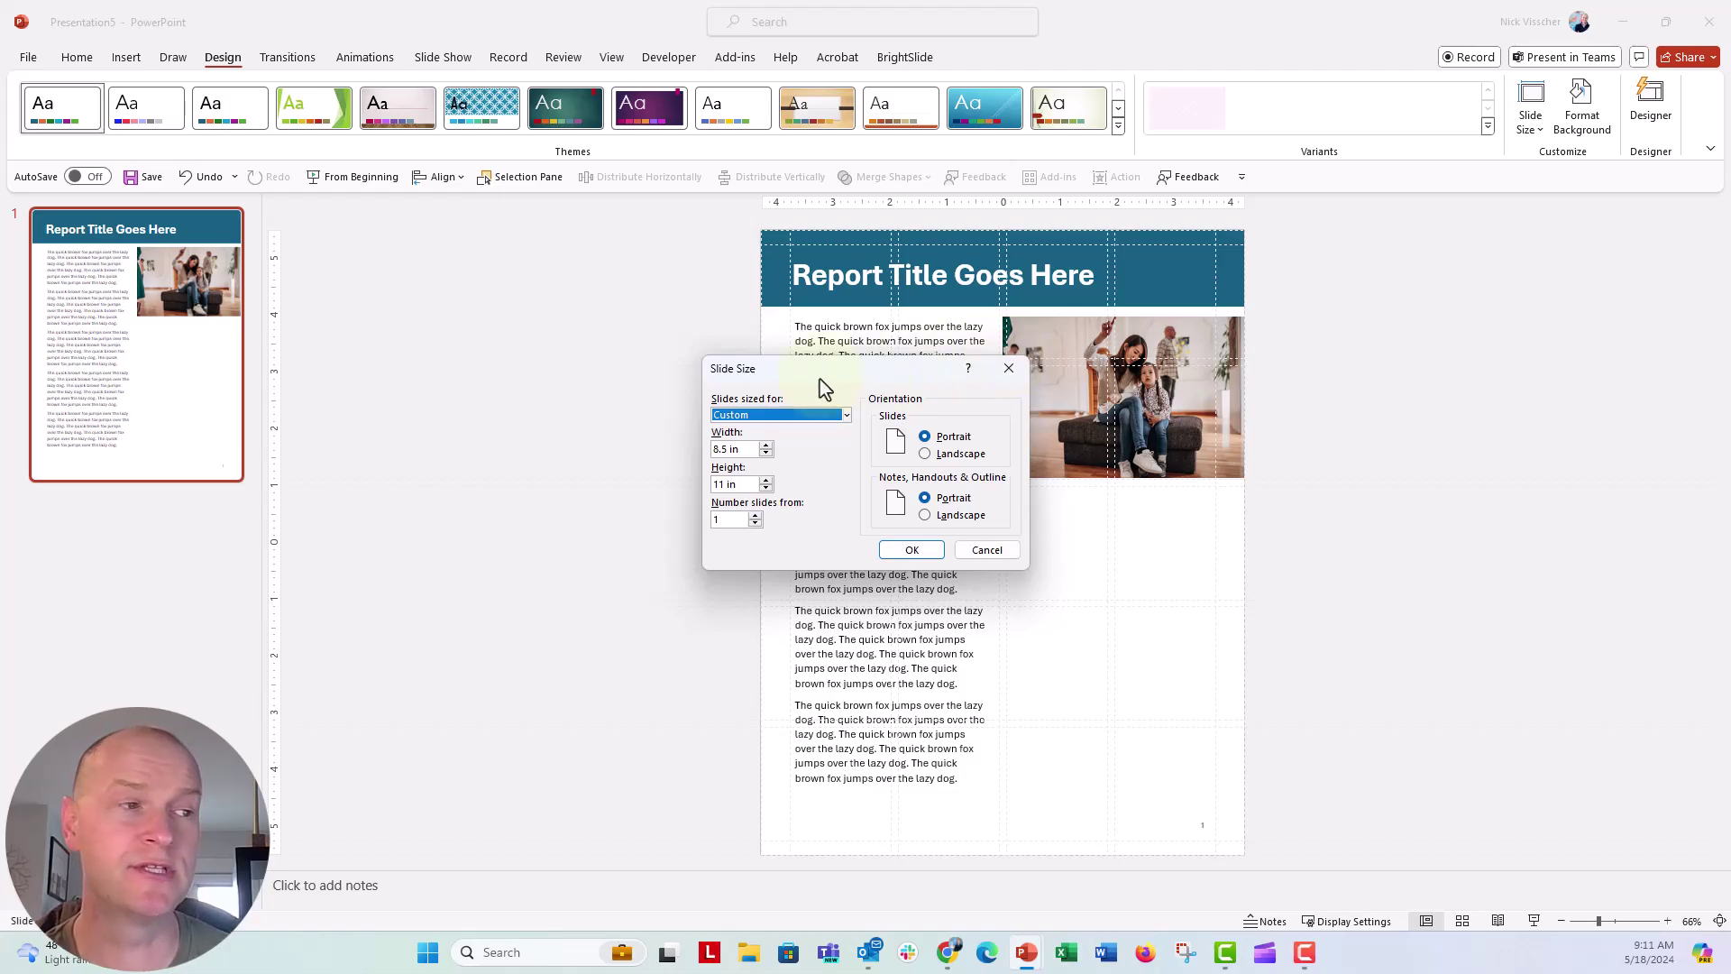
{"action": "left_click", "coordinate": [846, 415]}
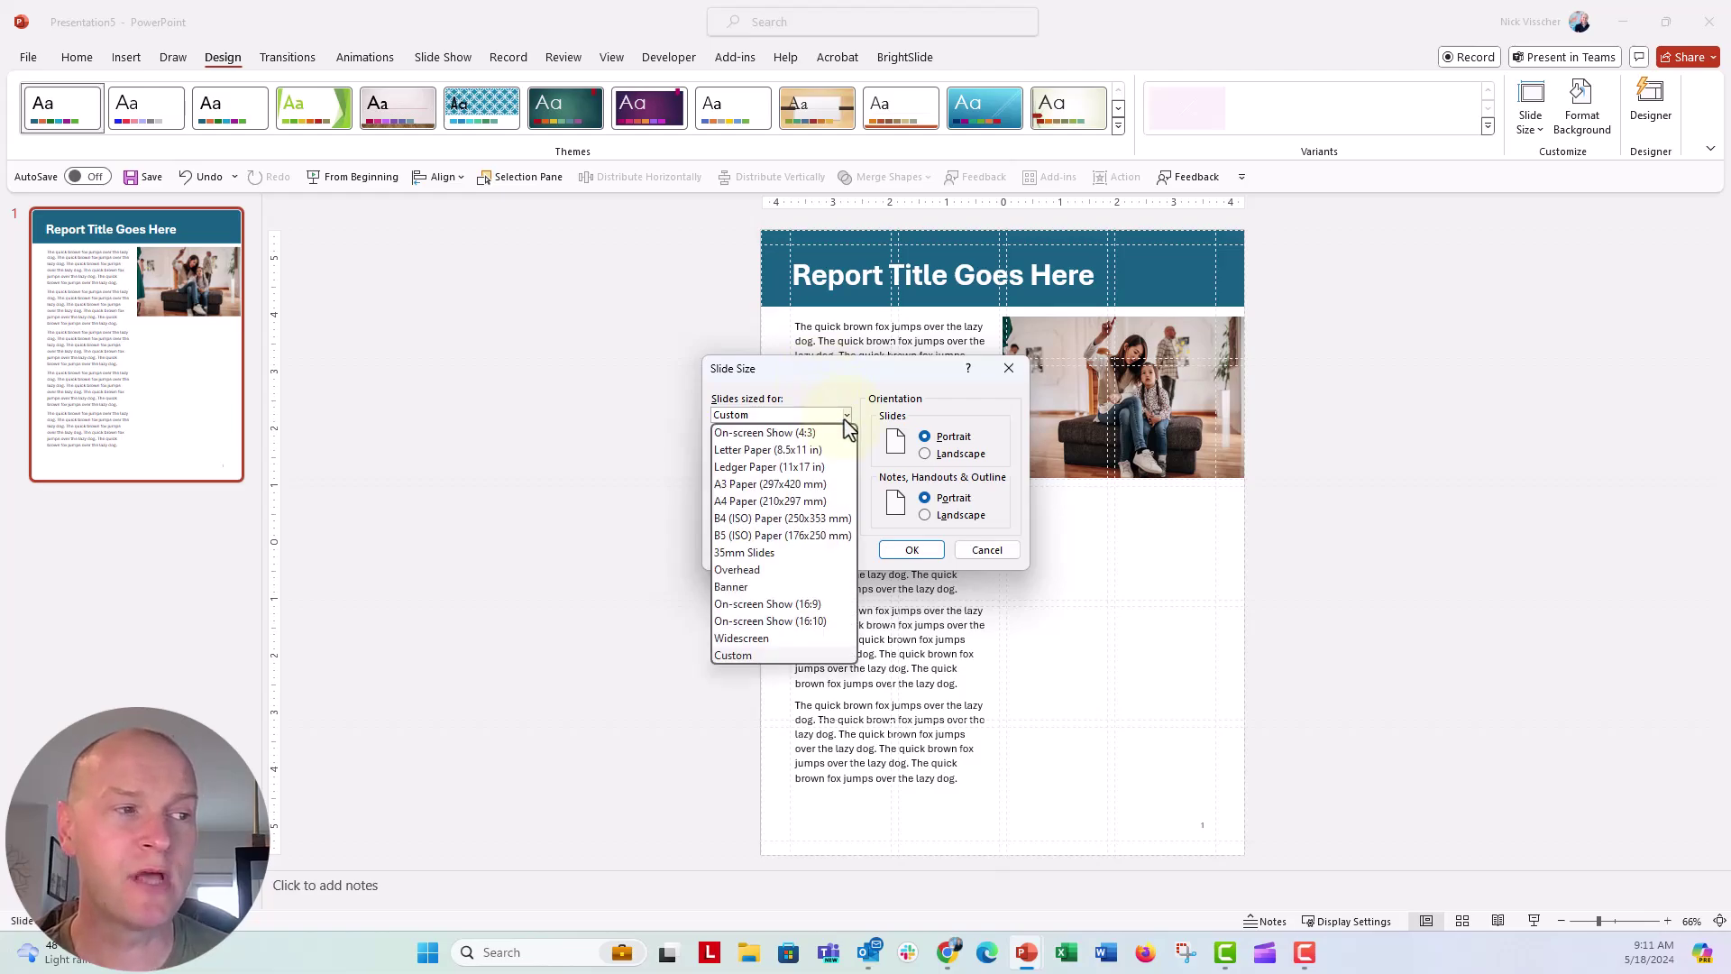
{"action": "left_click", "coordinate": [847, 416]}
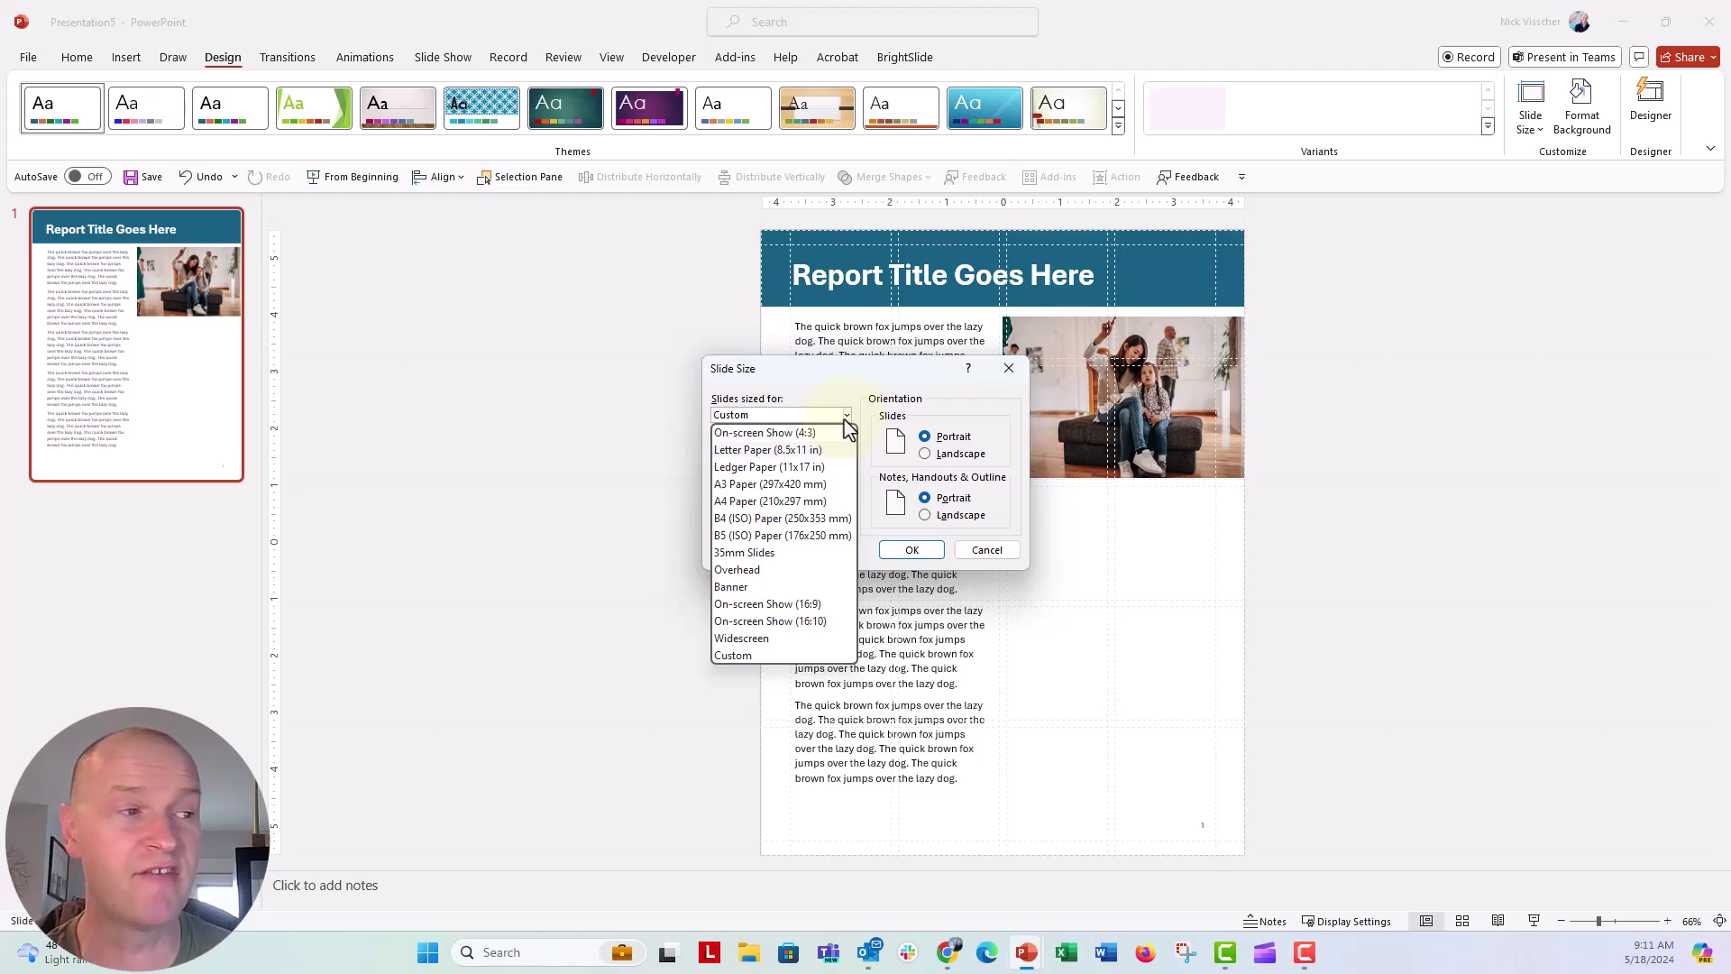
{"action": "left_click", "coordinate": [848, 419]}
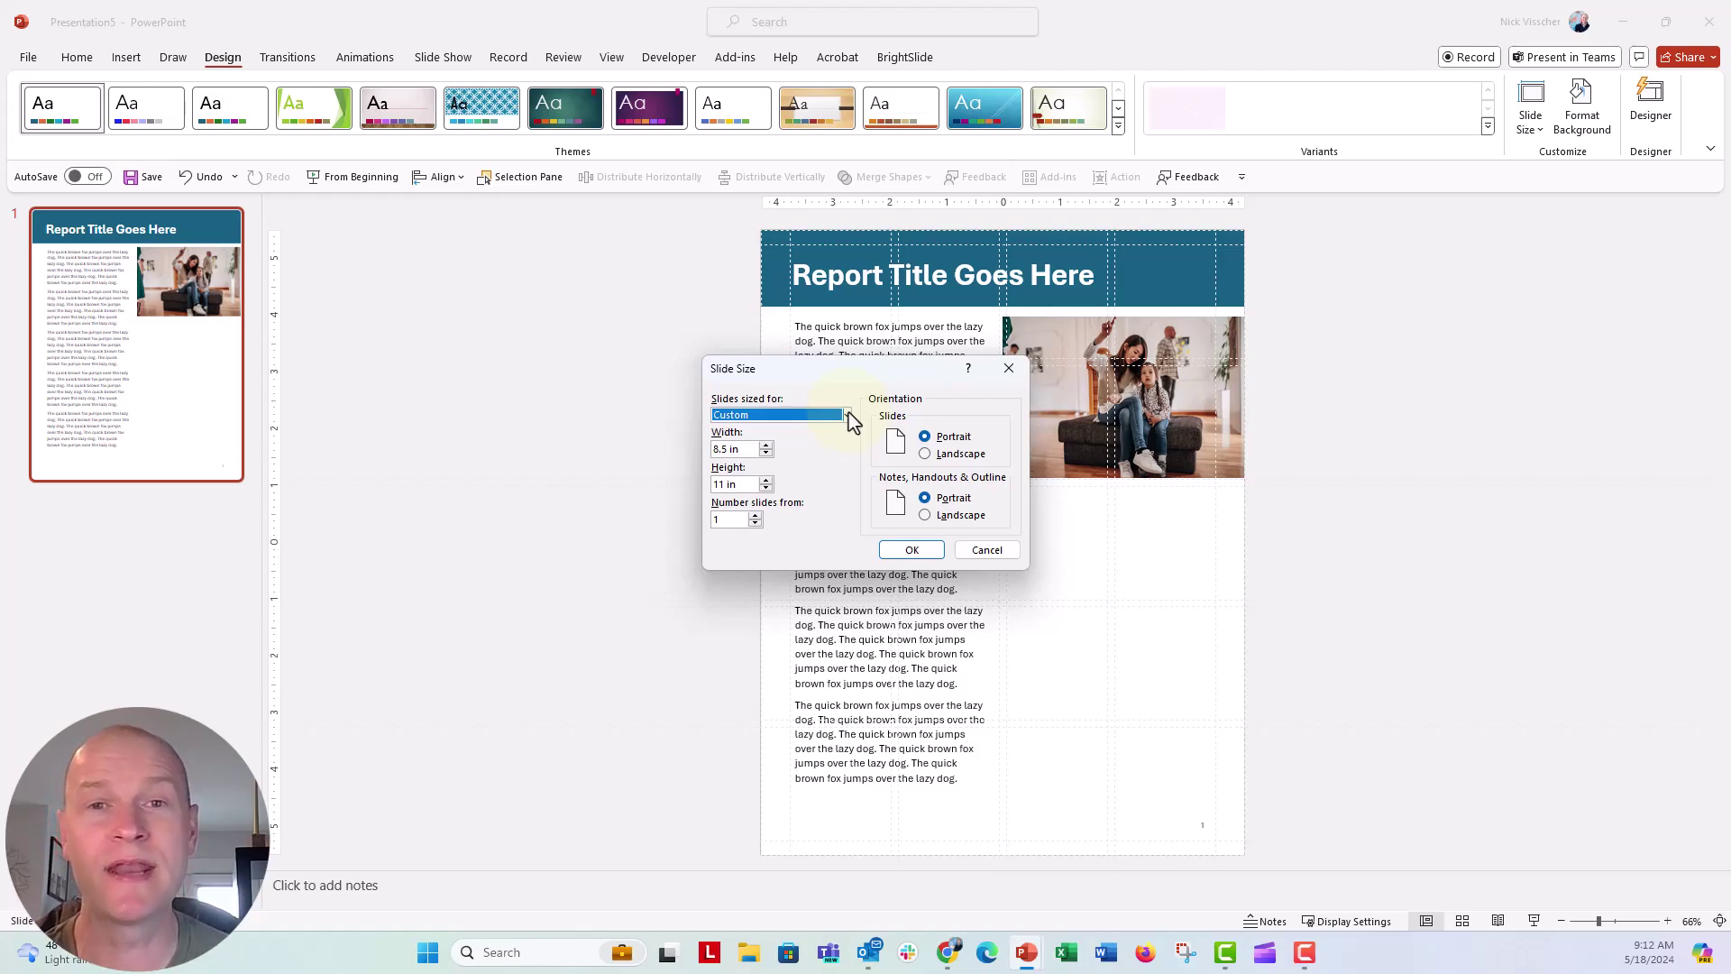
{"action": "left_click", "coordinate": [737, 450]}
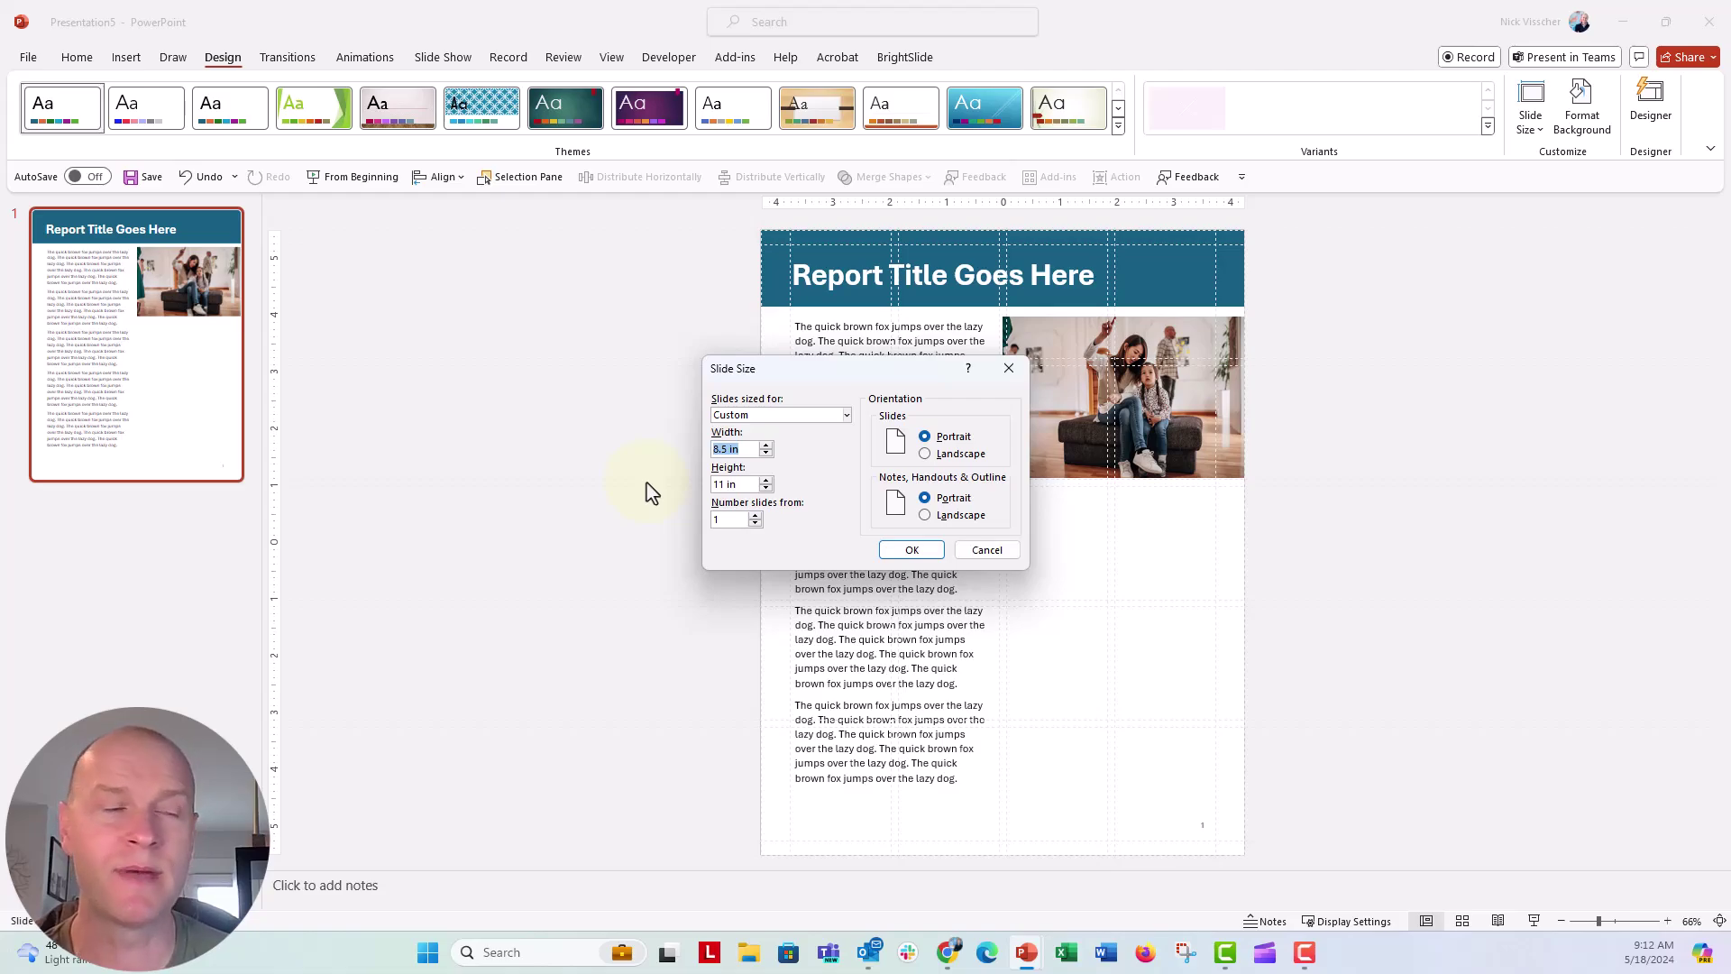
{"action": "left_click", "coordinate": [960, 453]}
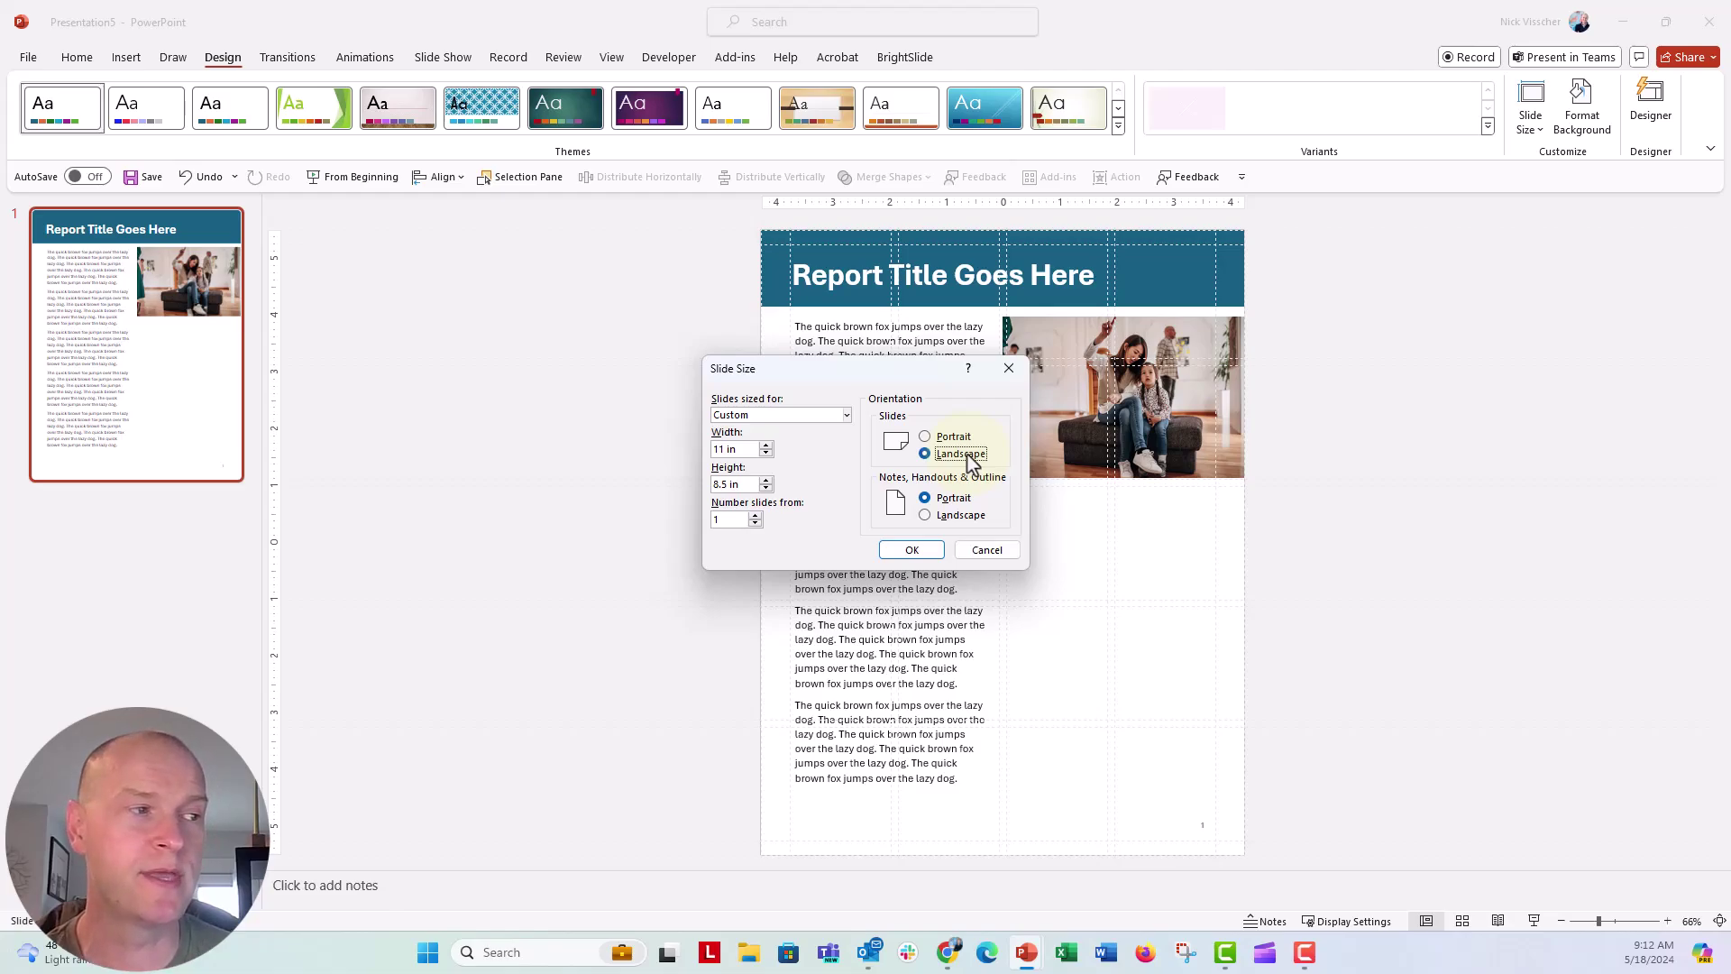
{"action": "left_click", "coordinate": [954, 436]}
{"action": "left_click", "coordinate": [912, 549]}
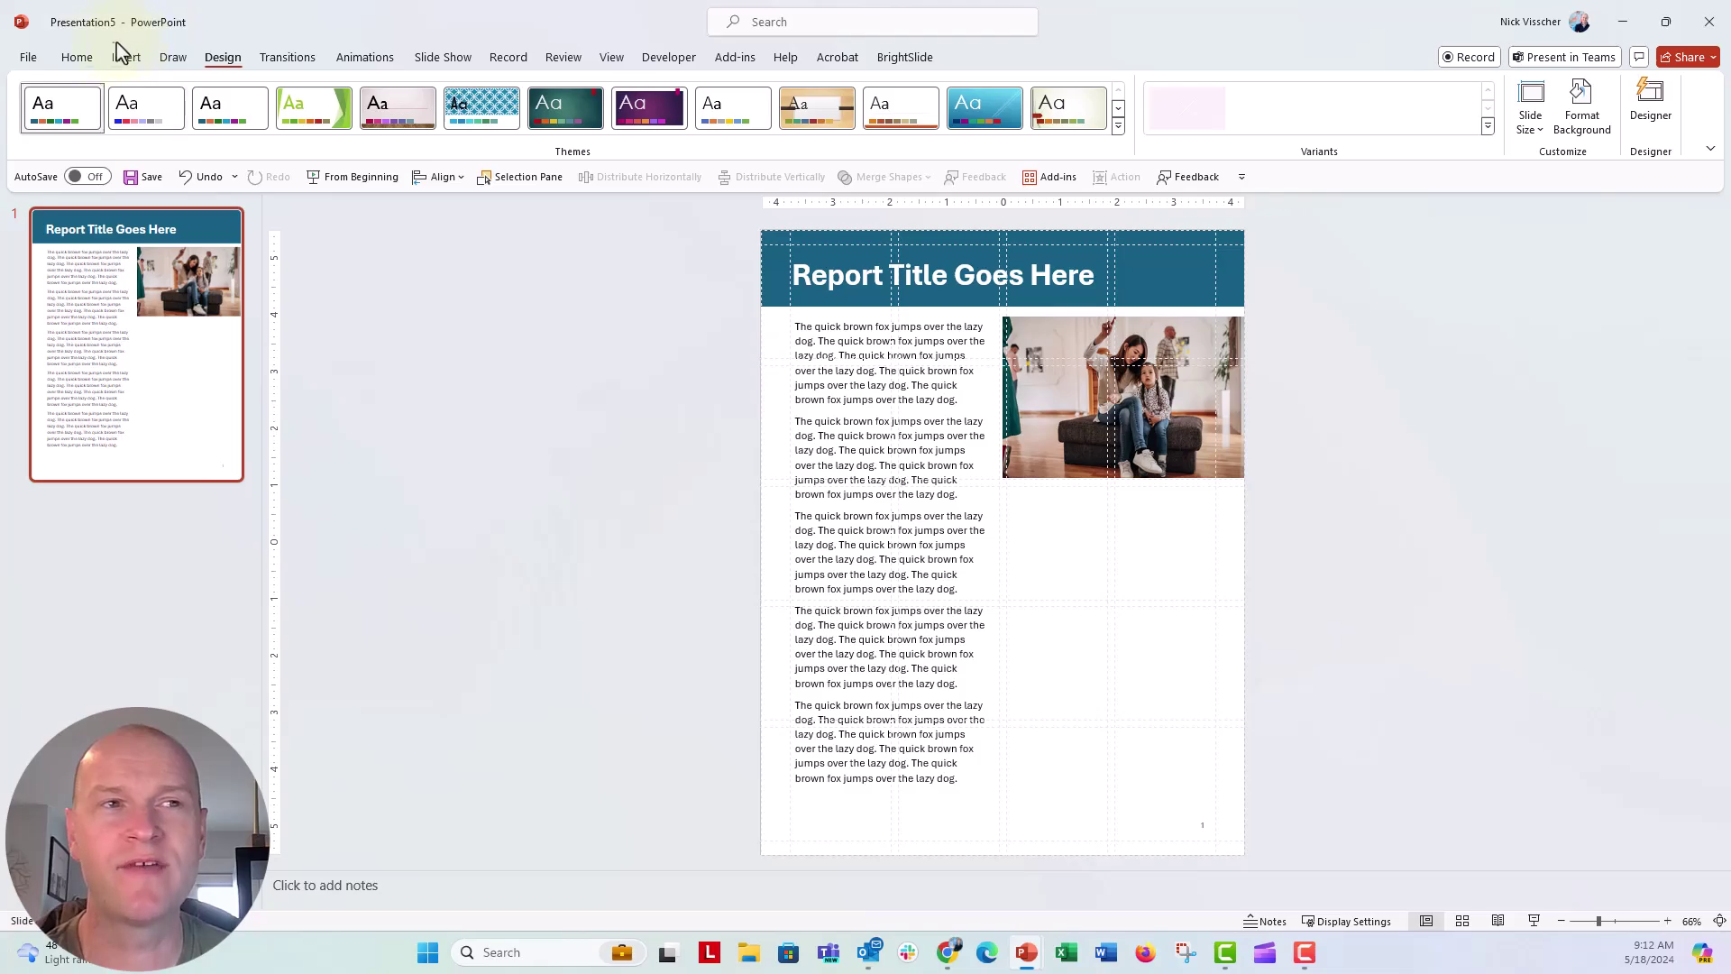
- Save a copy to the Desktop as a PowerPoint Template (*.potx) named 'REPORT TEMPLATE 2'
{"action": "left_click", "coordinate": [36, 59]}
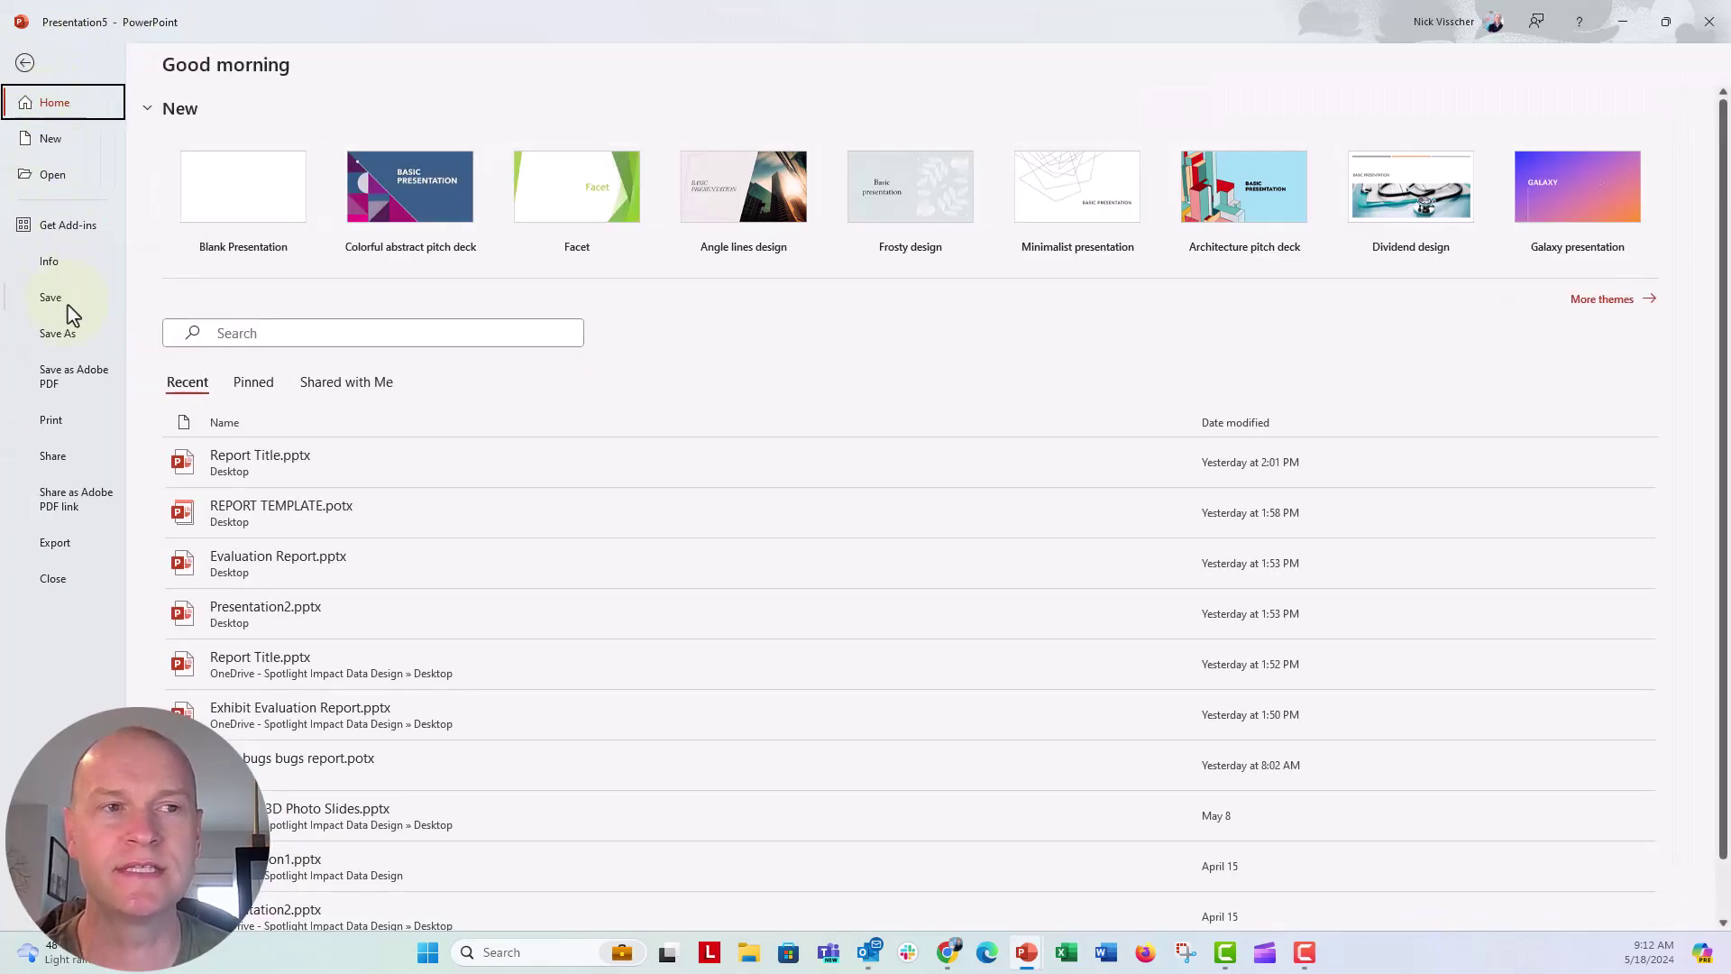
{"action": "left_click", "coordinate": [59, 333]}
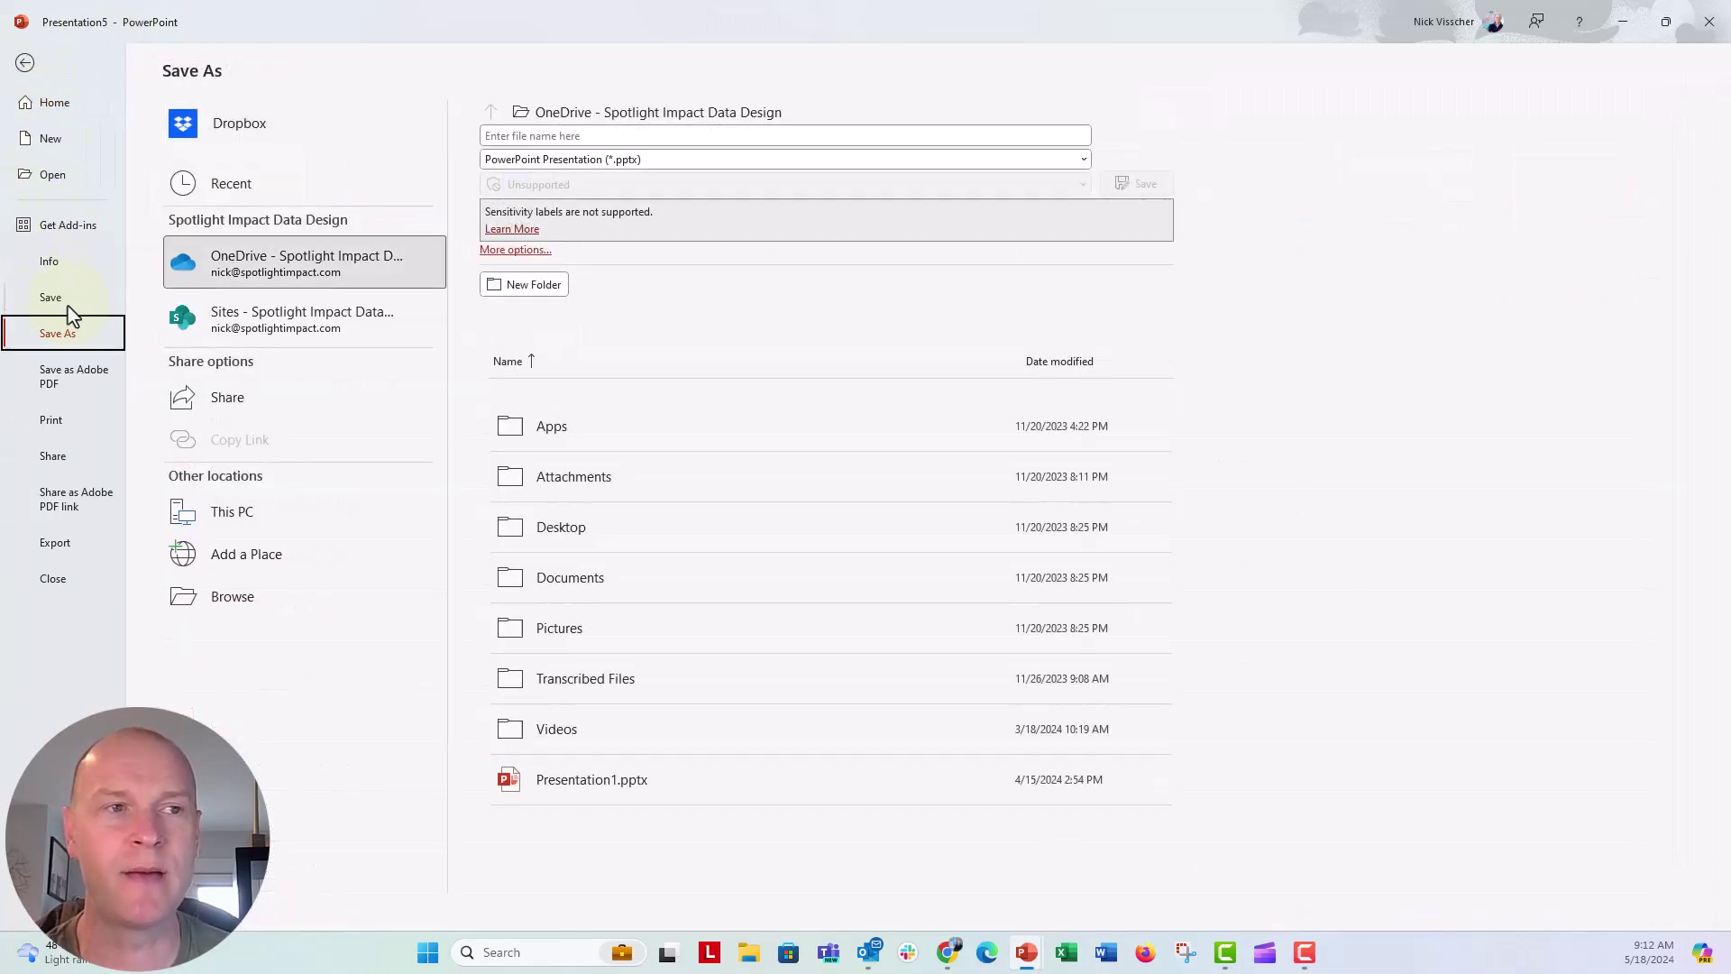
{"action": "left_click", "coordinate": [296, 607]}
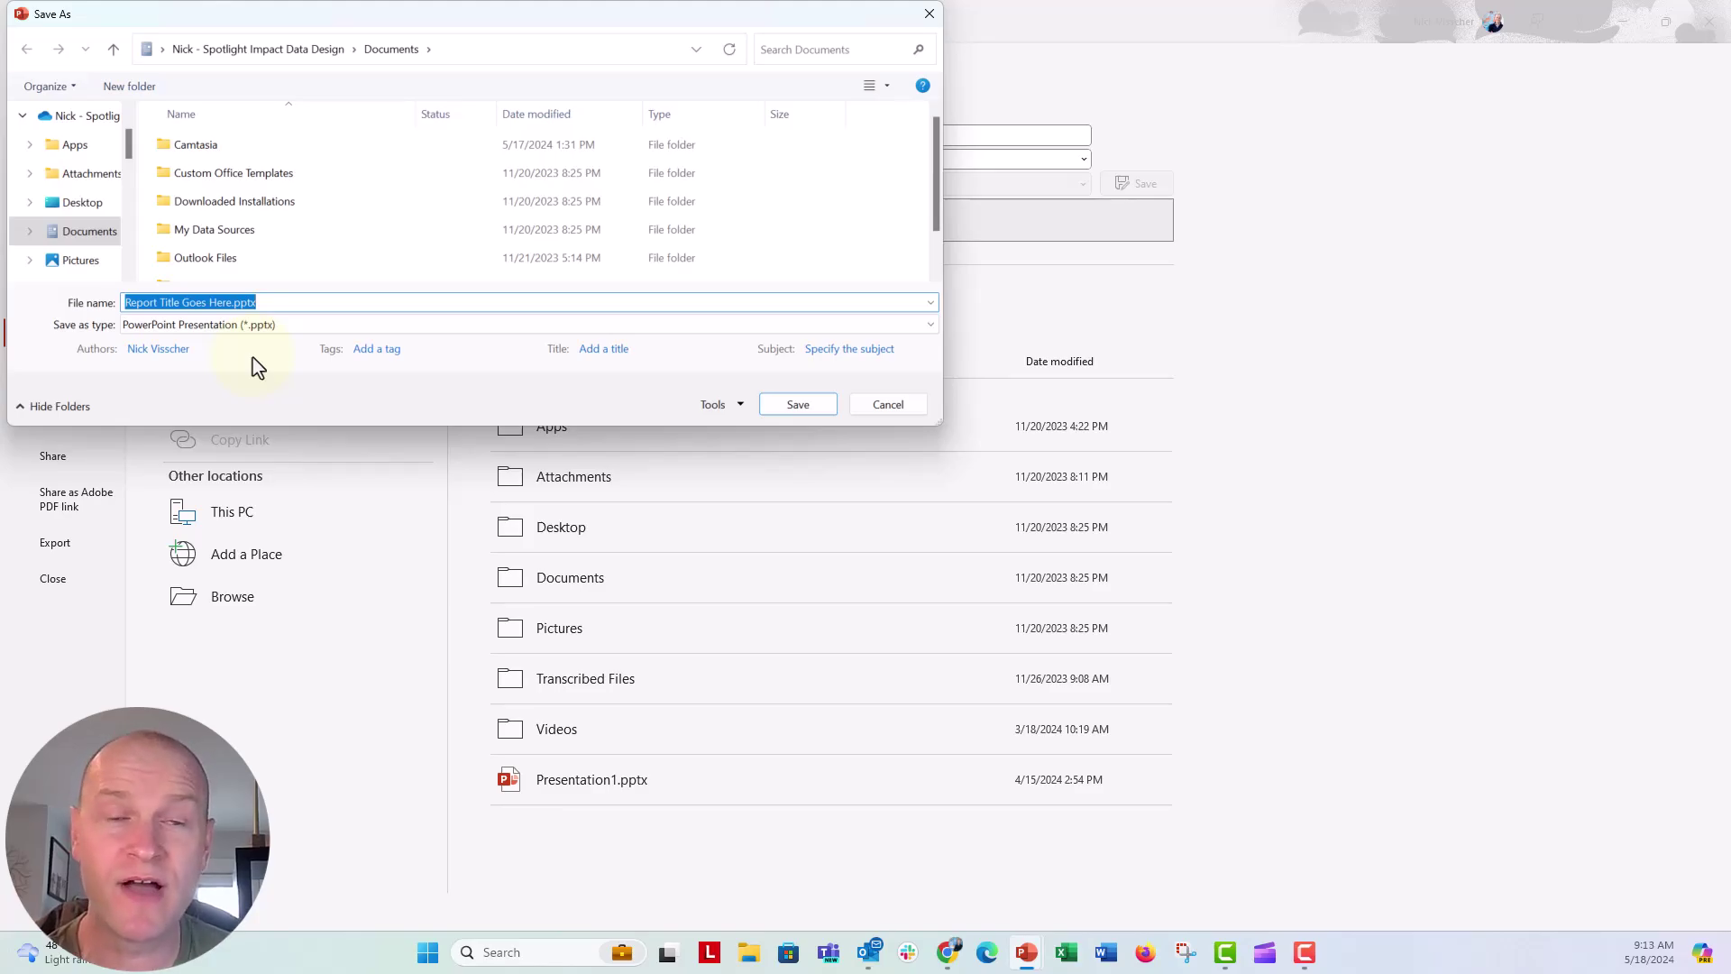
{"action": "left_click", "coordinate": [324, 325]}
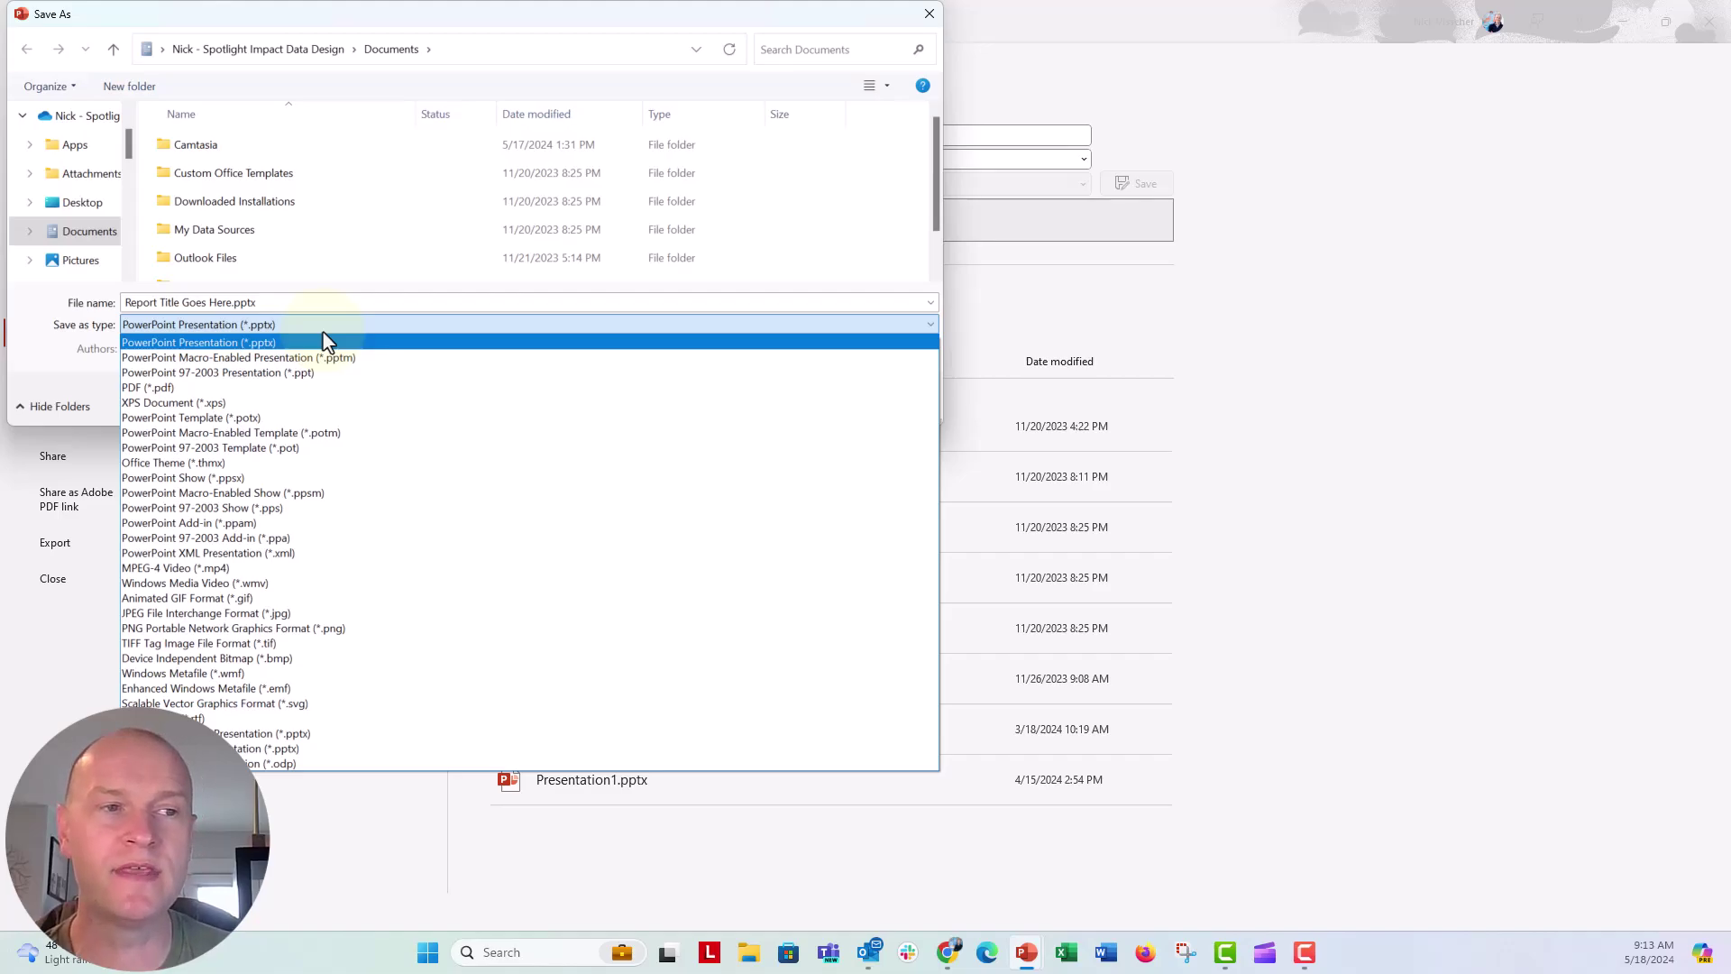
{"action": "left_click", "coordinate": [322, 420]}
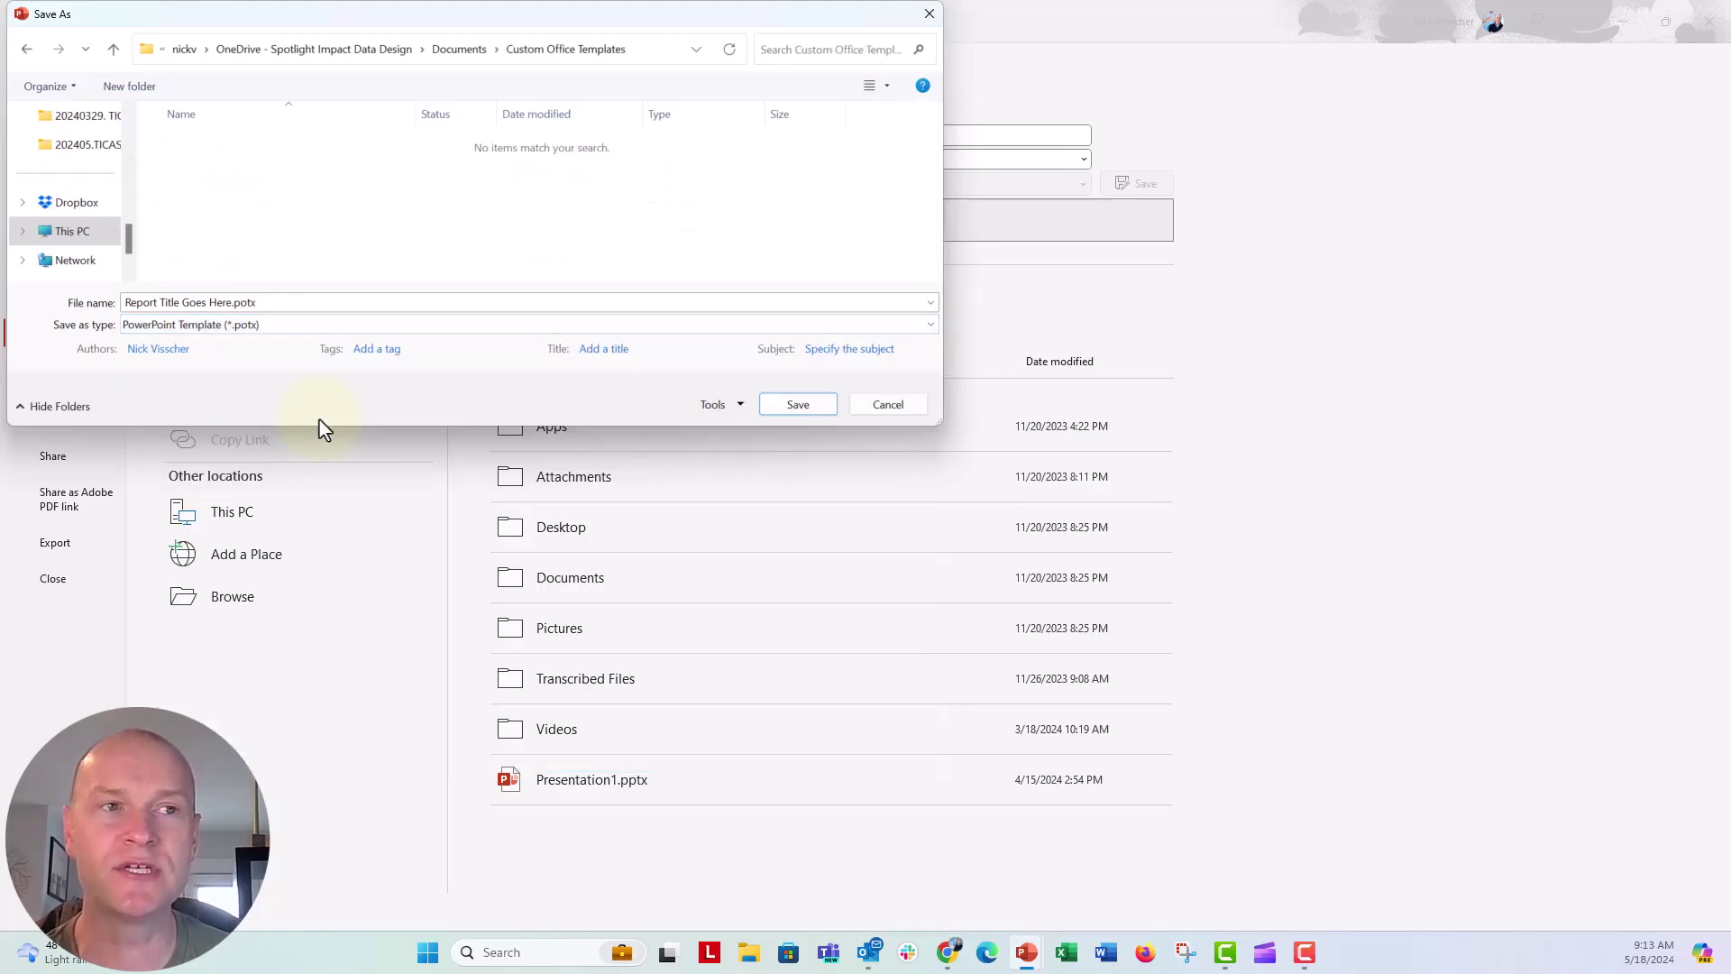
{"action": "left_click_drag", "start_coordinate": [129, 238], "coordinate": [134, 130]}
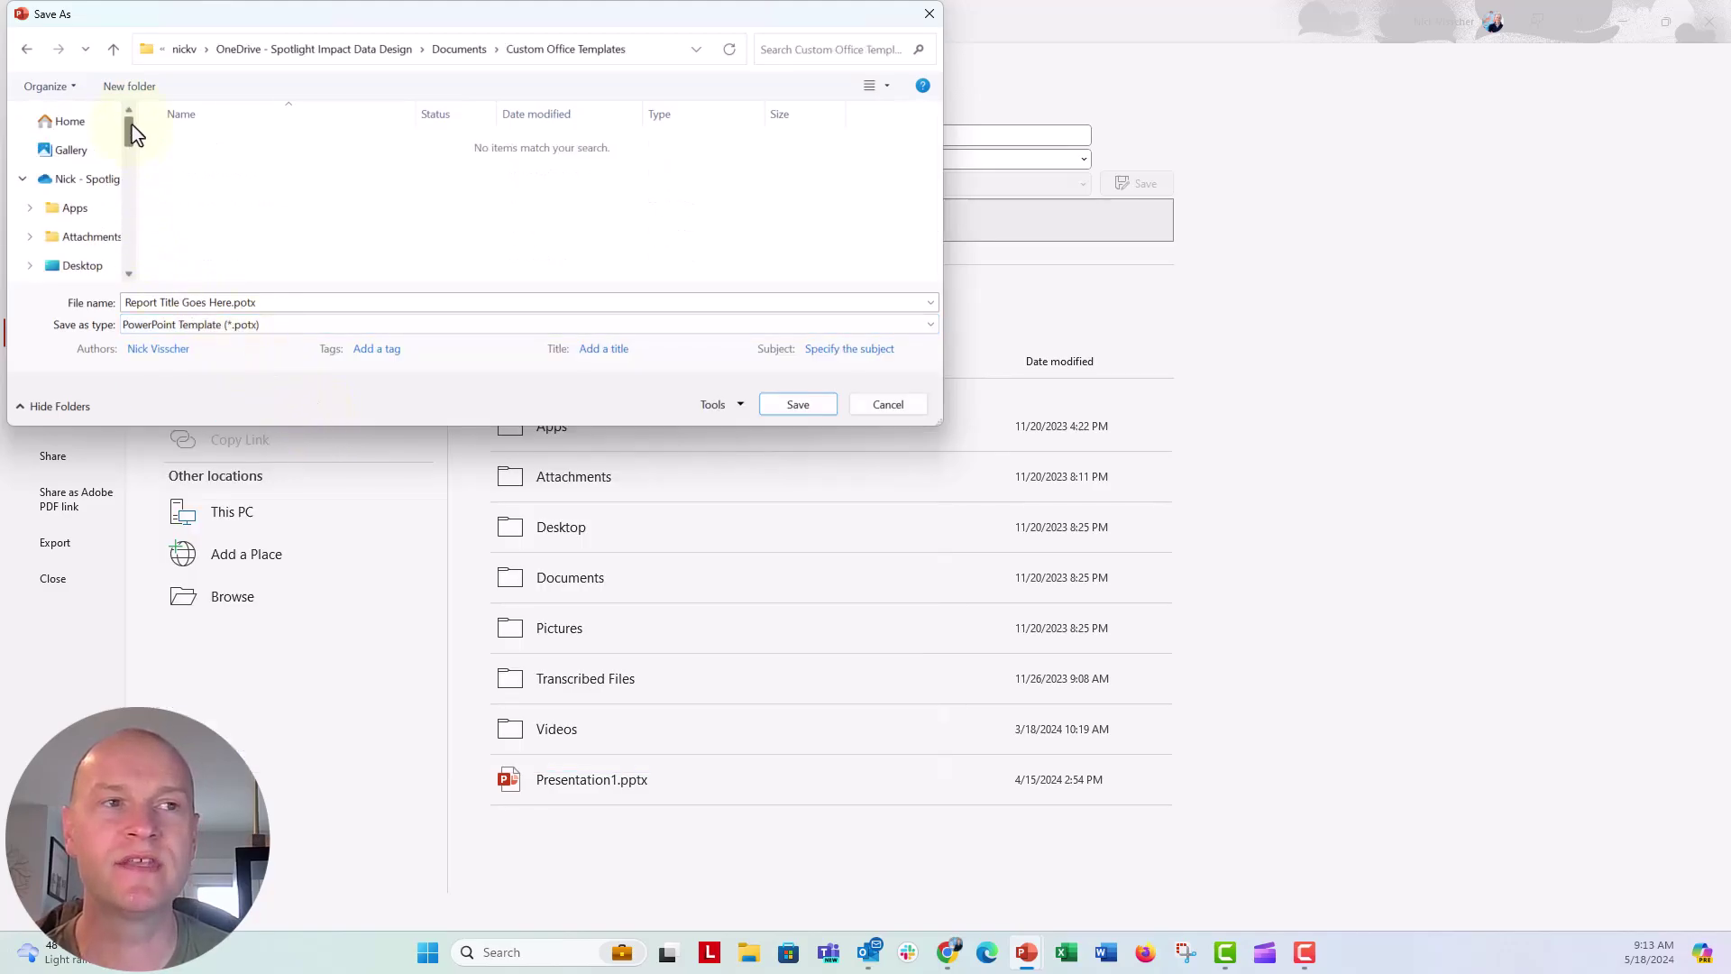
{"action": "scroll", "coordinate": [81, 230], "scroll_direction": "down", "scroll_amount": 1}
{"action": "left_click", "coordinate": [82, 230]}
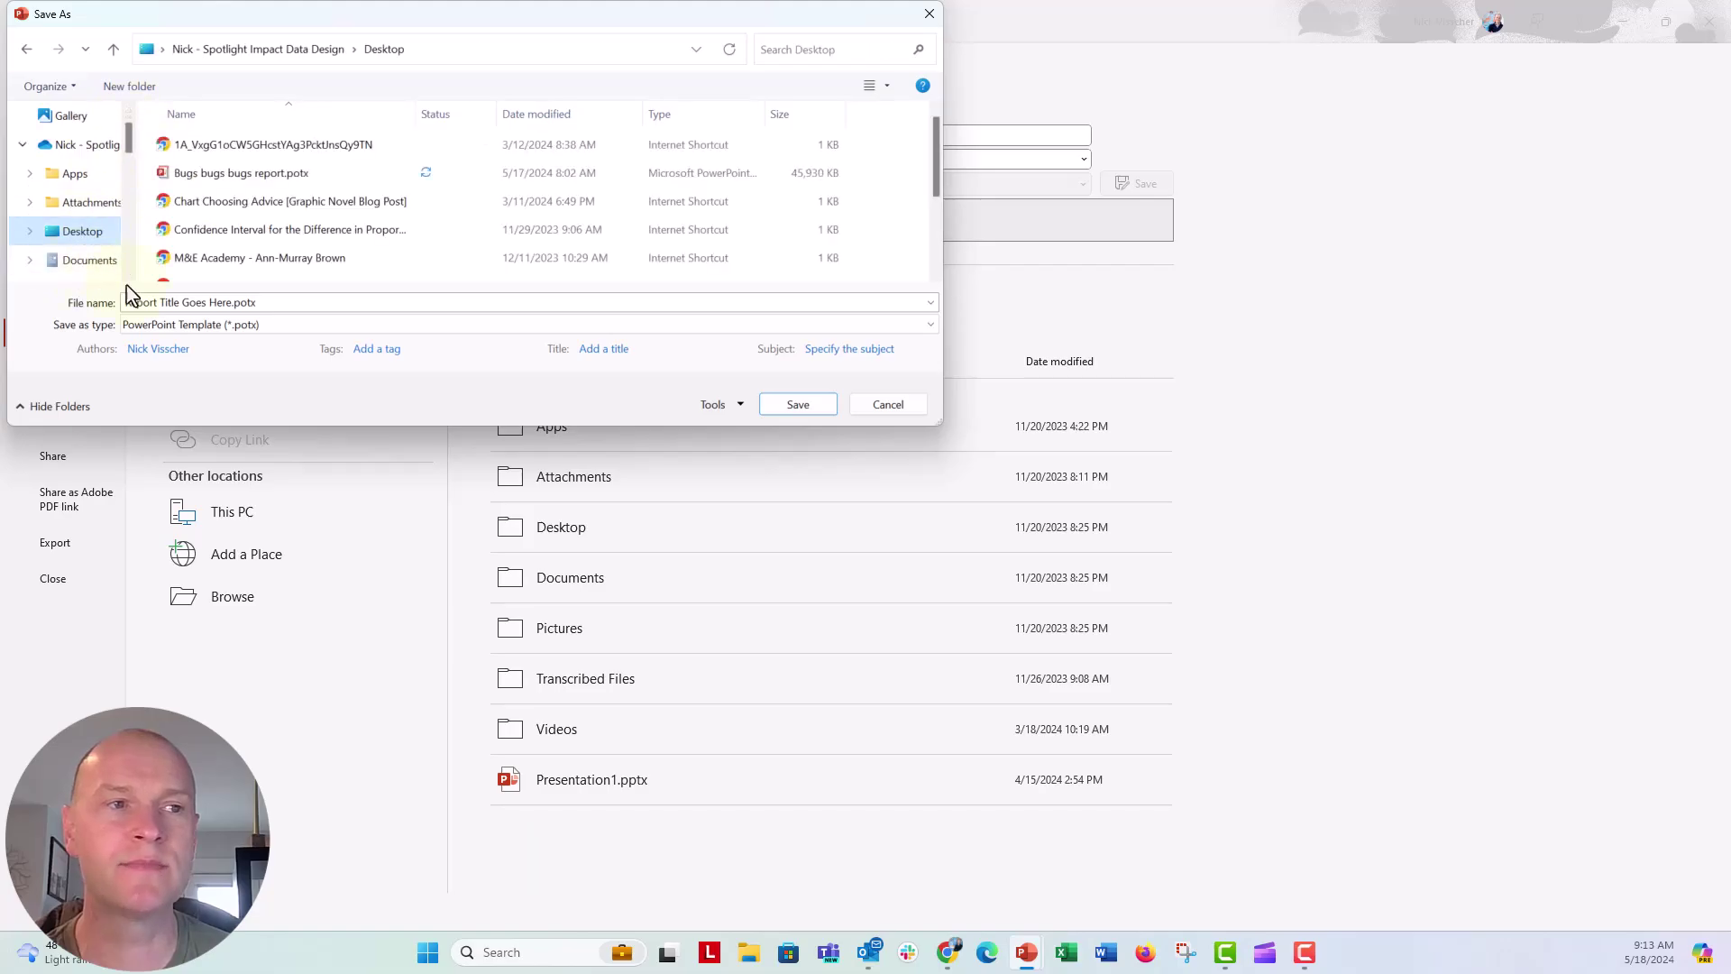
{"action": "triple_click", "coordinate": [196, 303]}
{"action": "type", "text": "REPORT"}
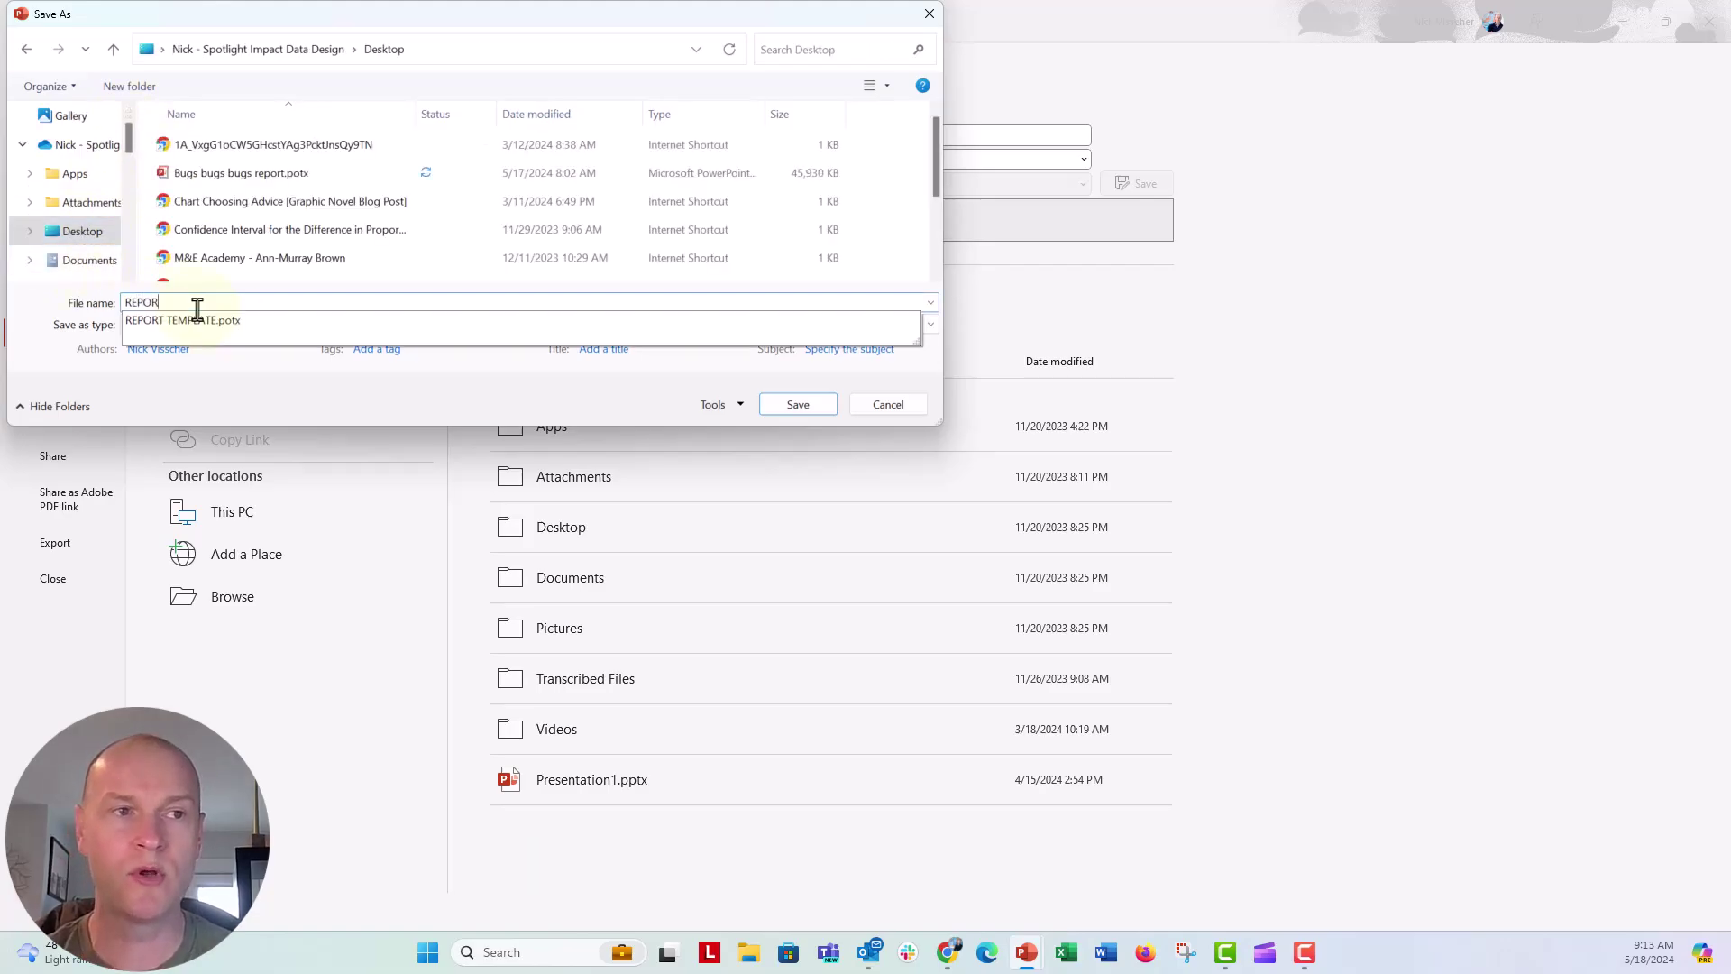
{"action": "type", "text": " TE"}
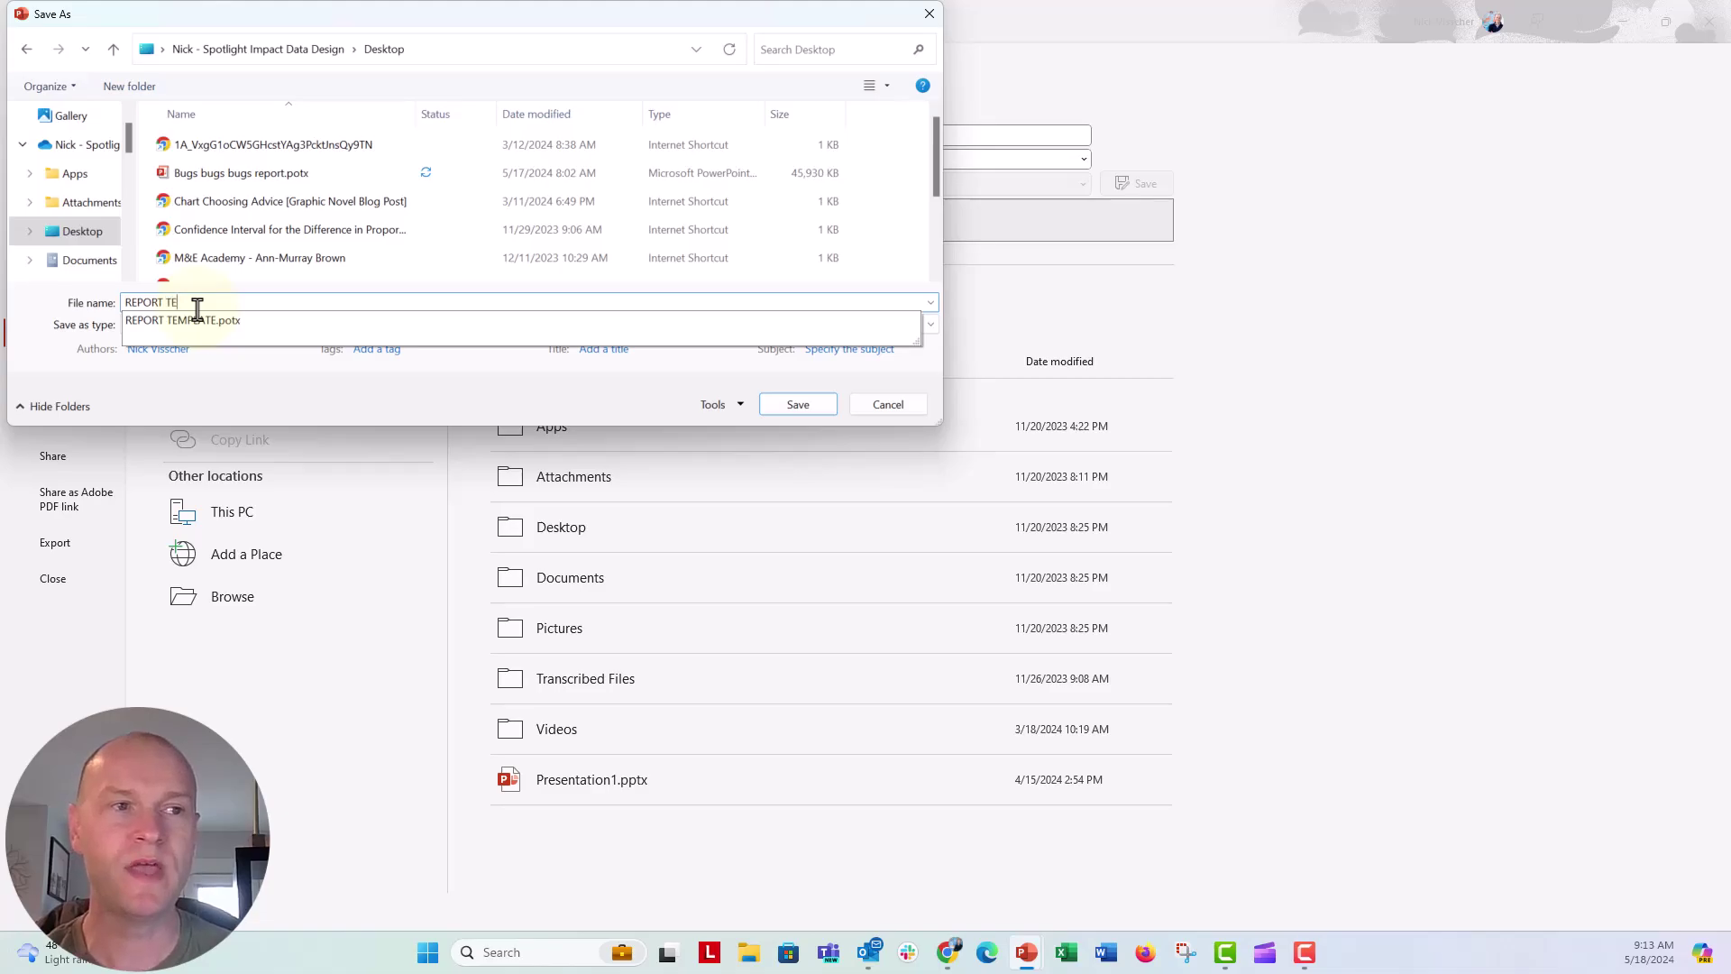
{"action": "type", "text": "MPLATE 2"}
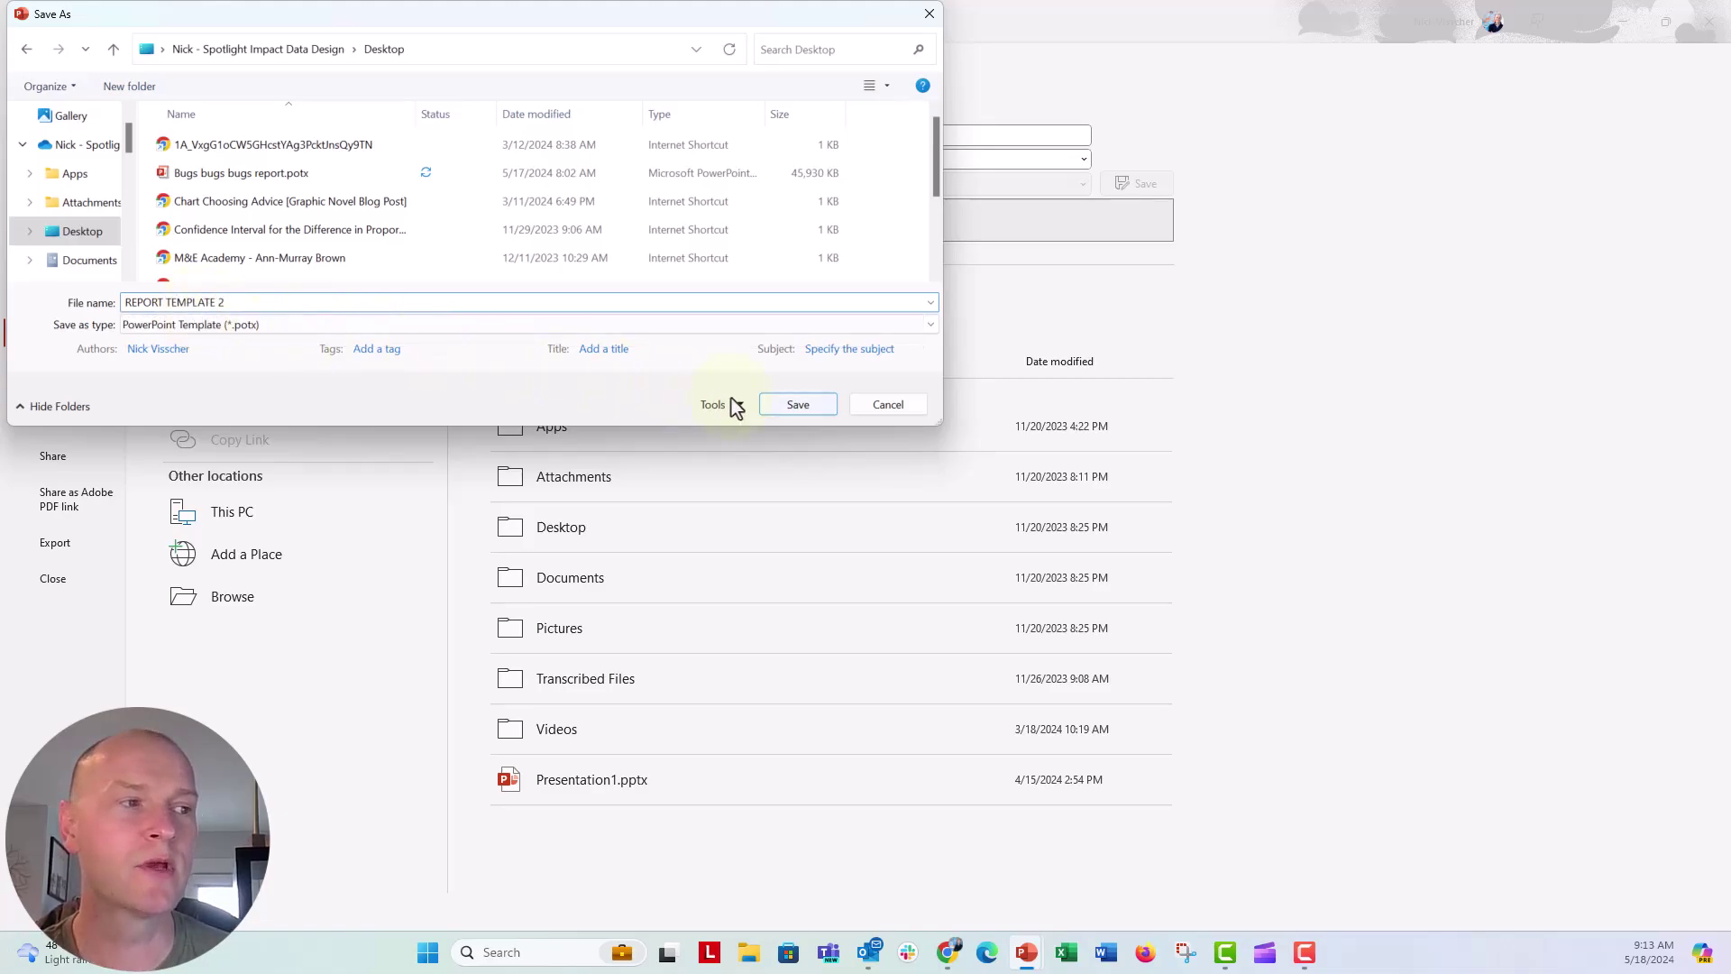
{"action": "left_click", "coordinate": [798, 405]}
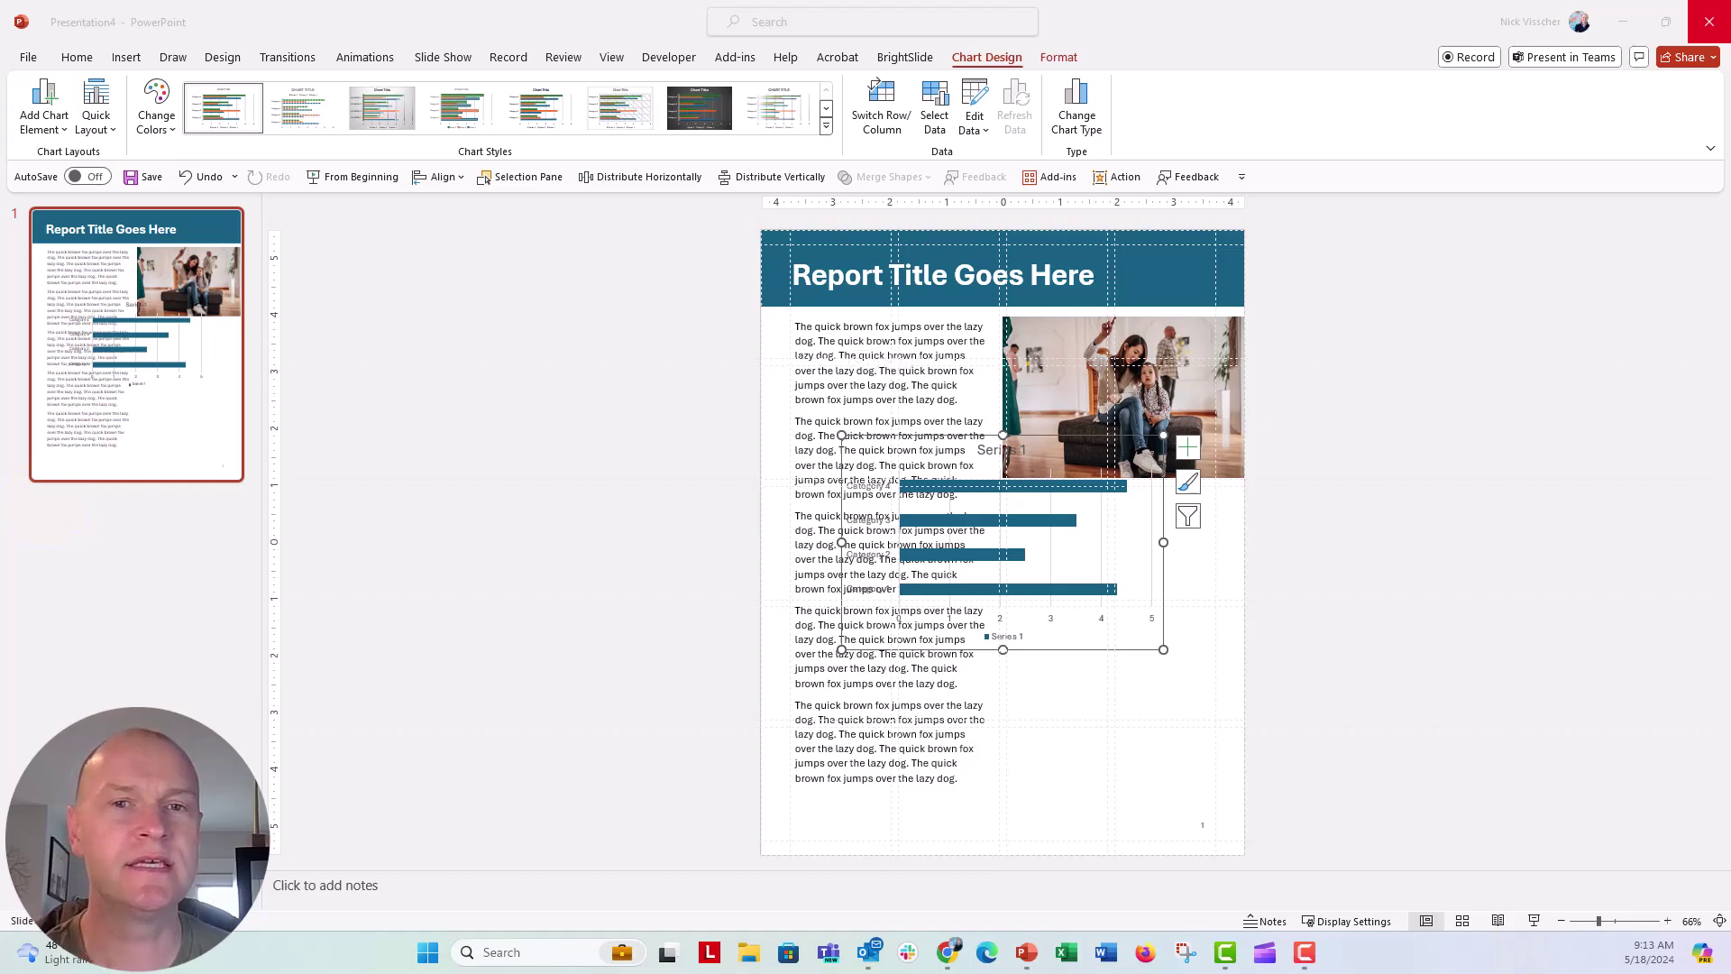
- Cancel closing the chart presentation and minimize PowerPoint to reveal the desktop
{"action": "left_click", "coordinate": [1709, 21]}
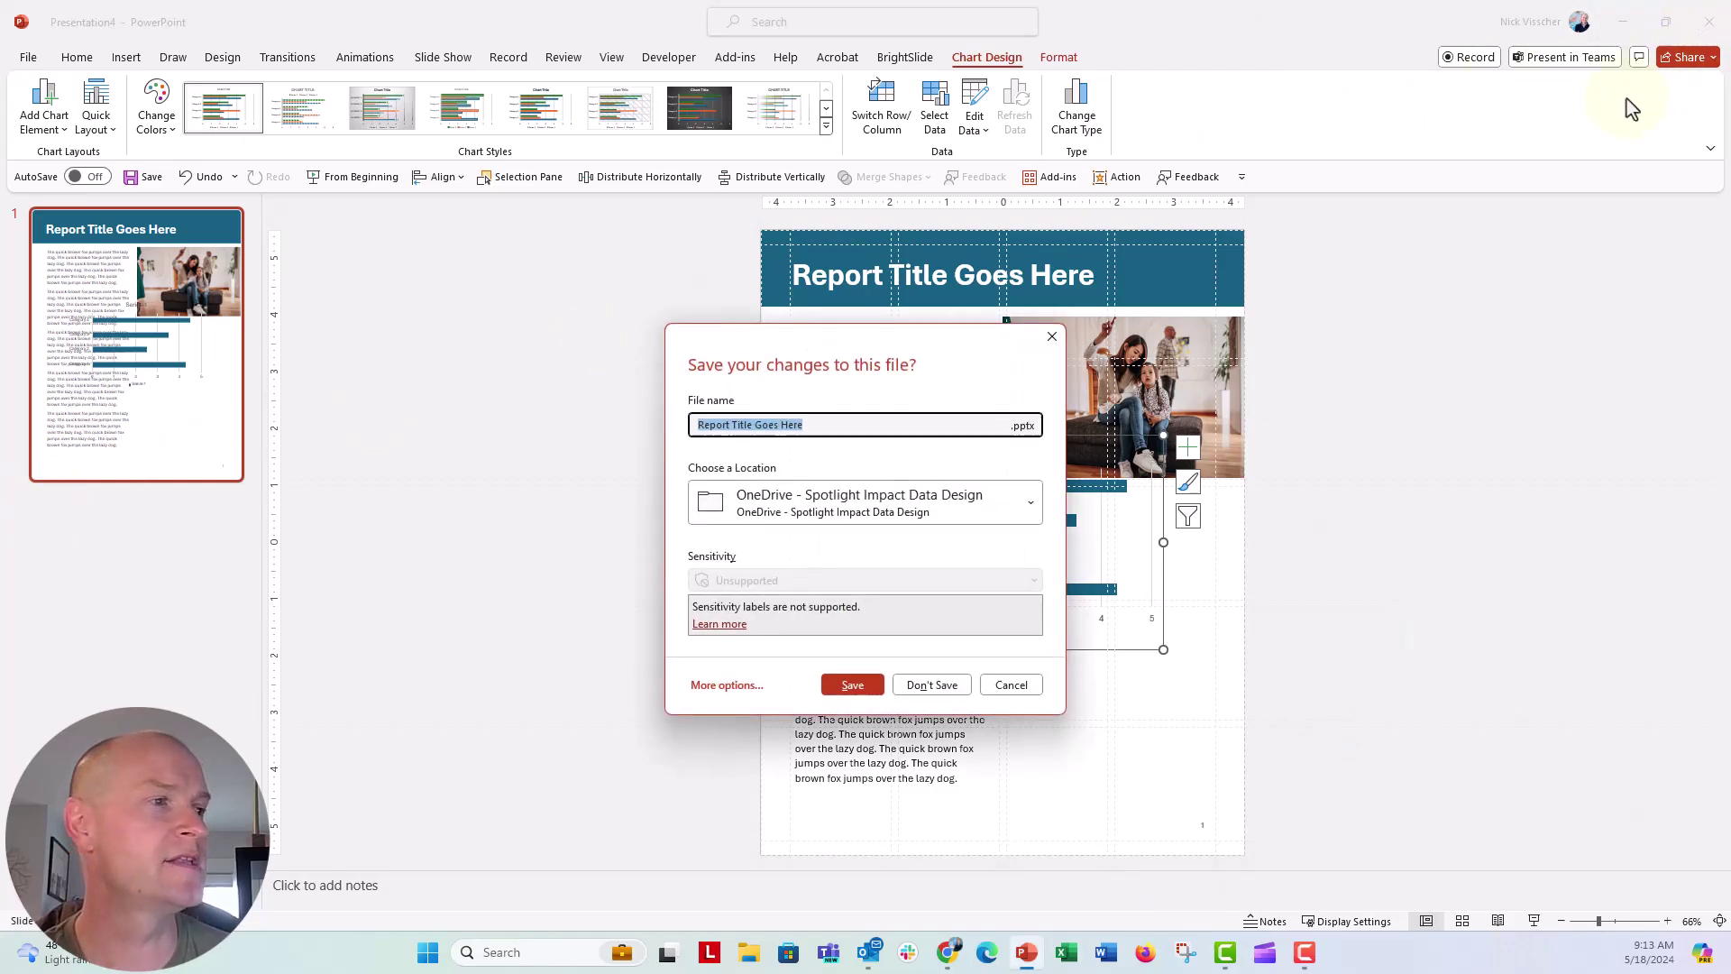
{"action": "left_click", "coordinate": [1011, 684]}
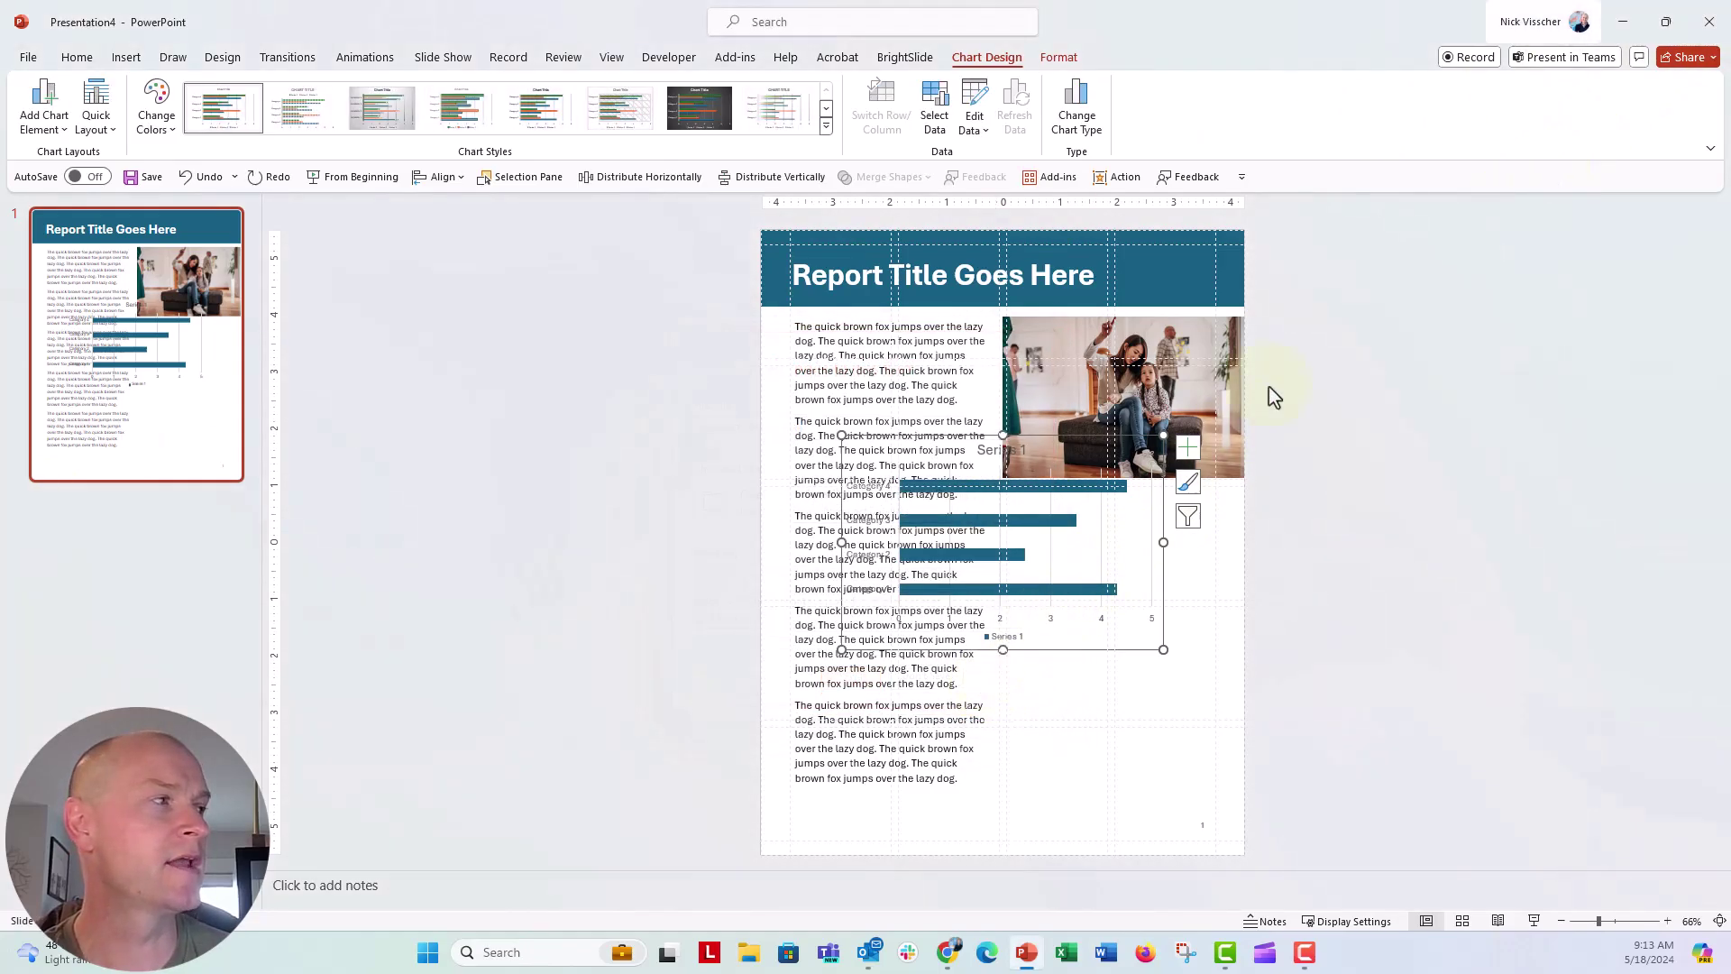
{"action": "left_click", "coordinate": [1622, 22]}
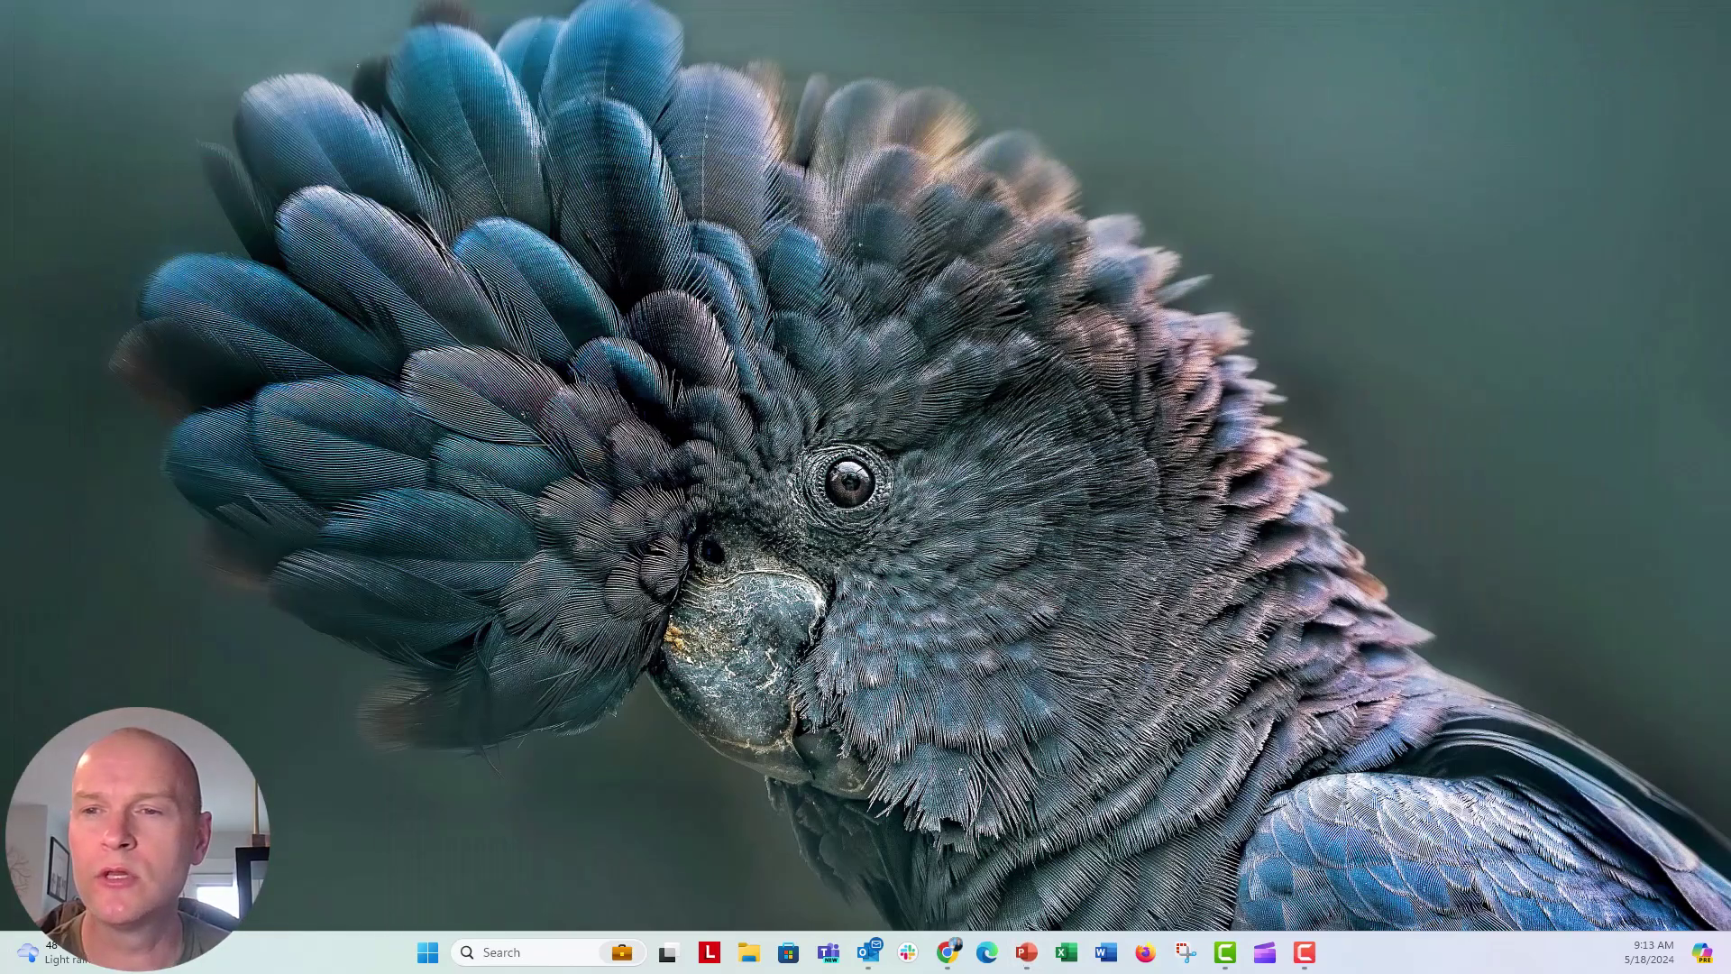
- Place the REPORT TEMPLATE 2.potx icon at the desktop's top right and start a presentation from it
{"action": "left_click_drag", "start_coordinate": [540, 467], "coordinate": [1318, 169]}
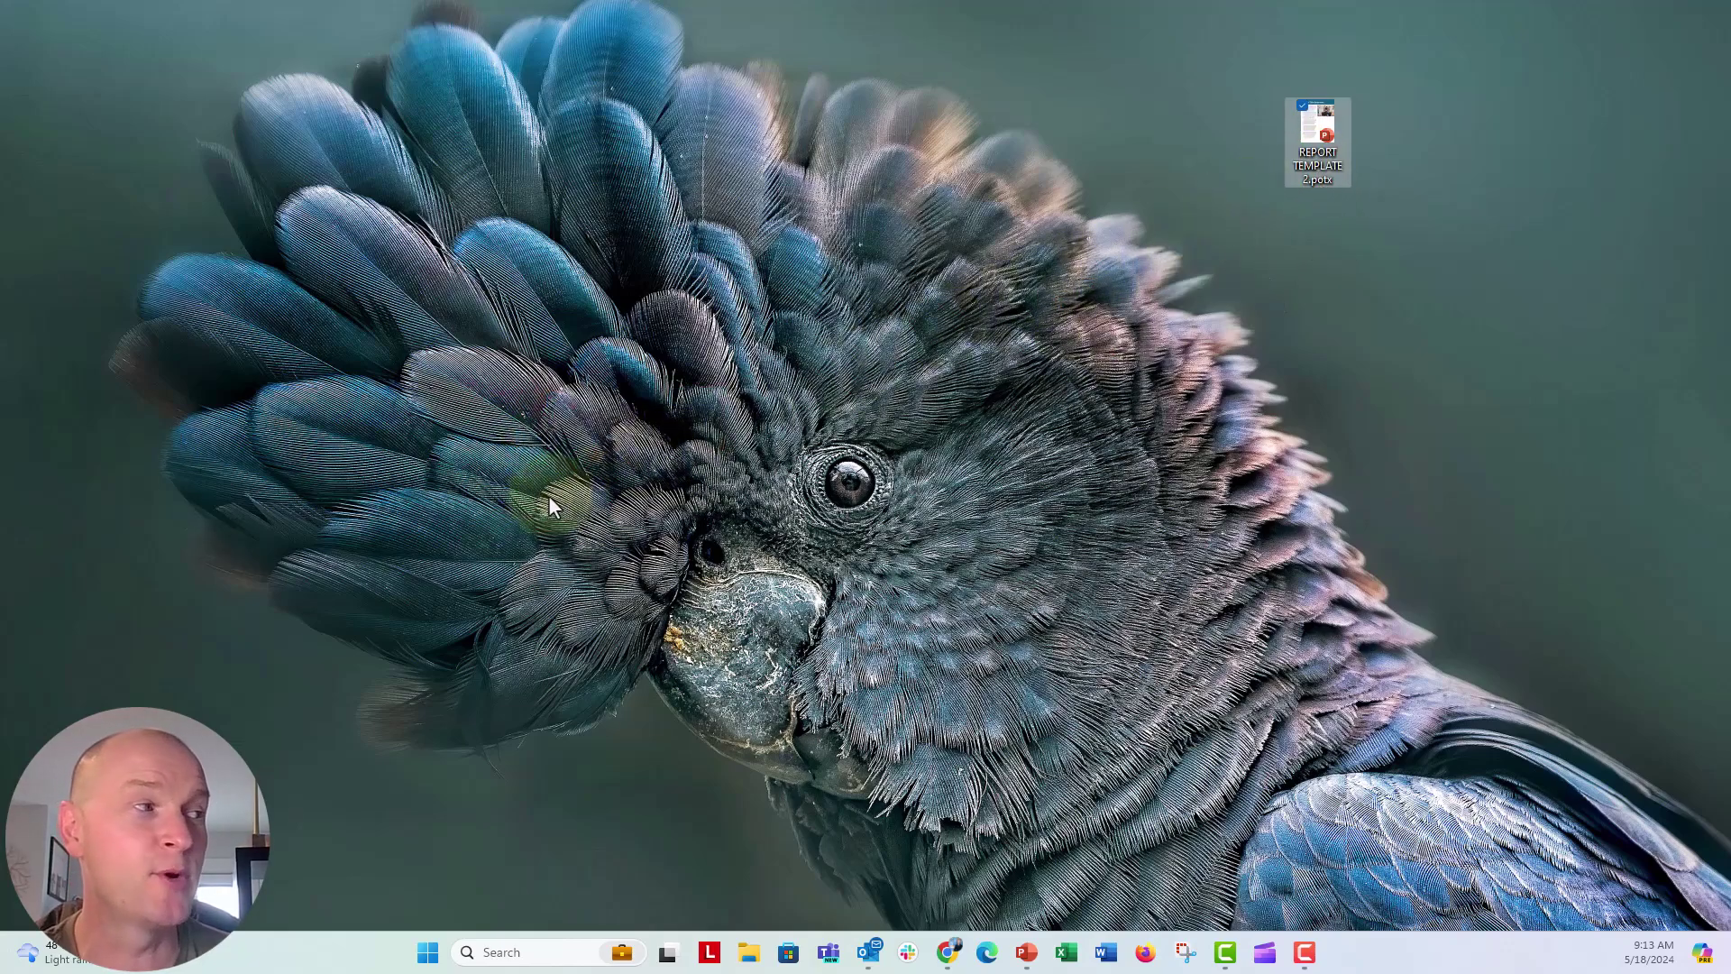
{"action": "left_click_drag", "start_coordinate": [1315, 143], "coordinate": [1244, 164]}
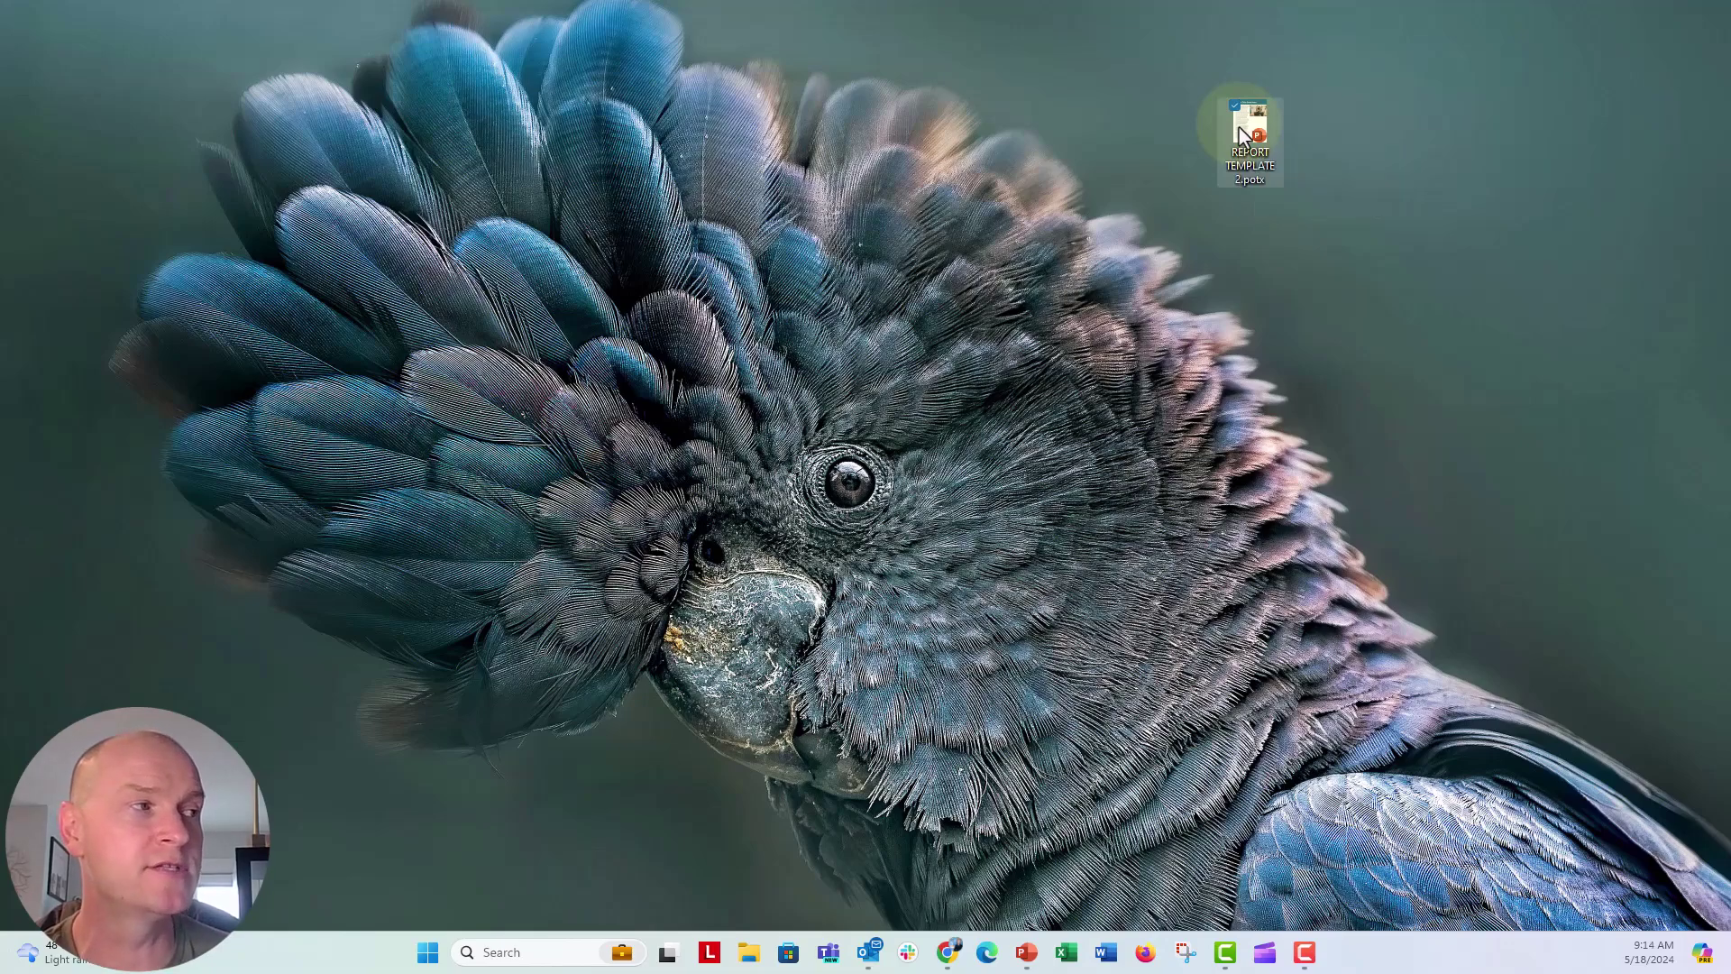
{"action": "double_click", "coordinate": [1242, 134]}
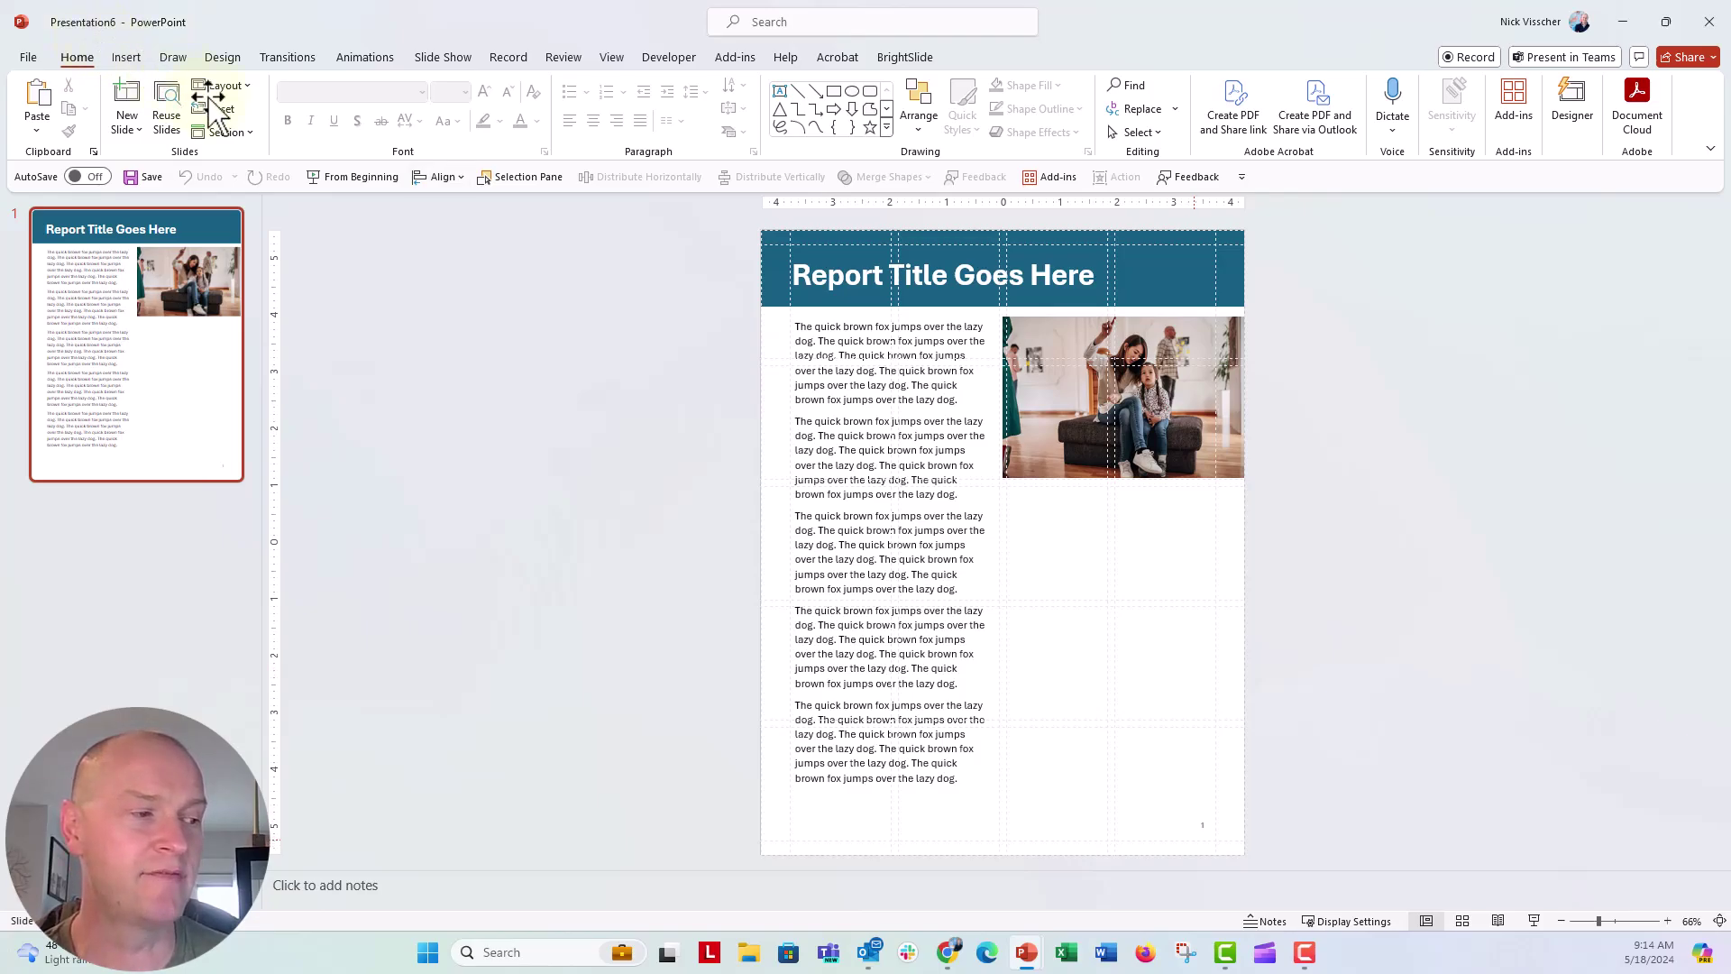
{"action": "left_click", "coordinate": [874, 447]}
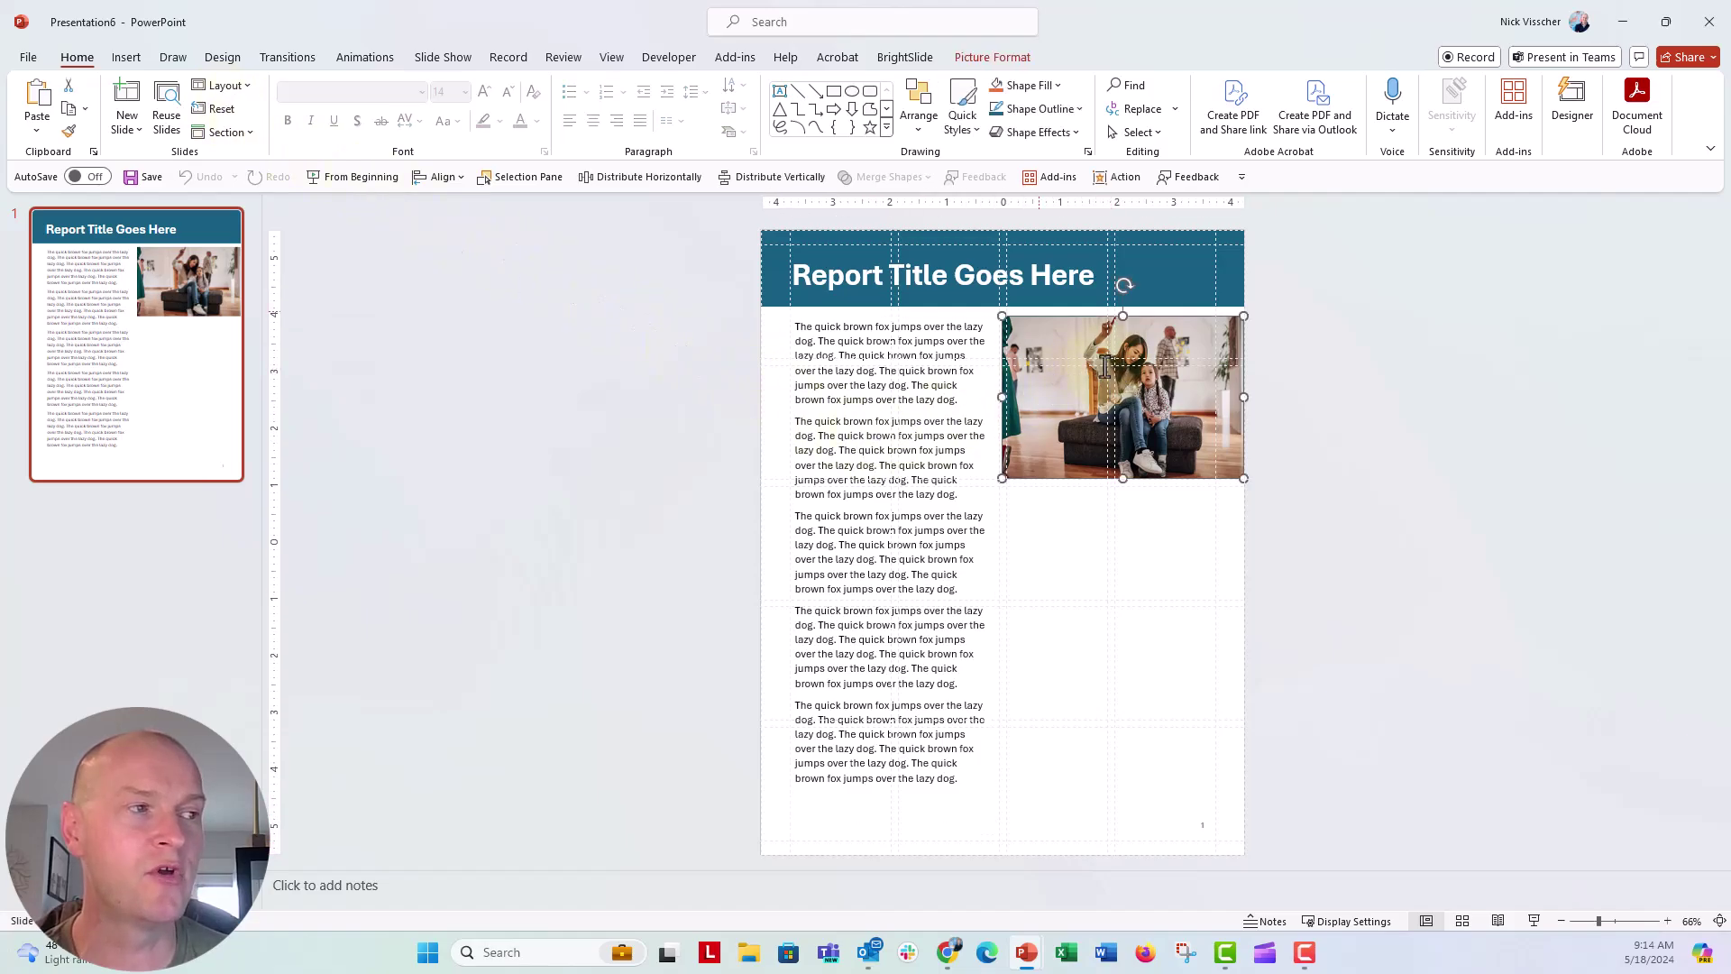
{"action": "left_click", "coordinate": [879, 239]}
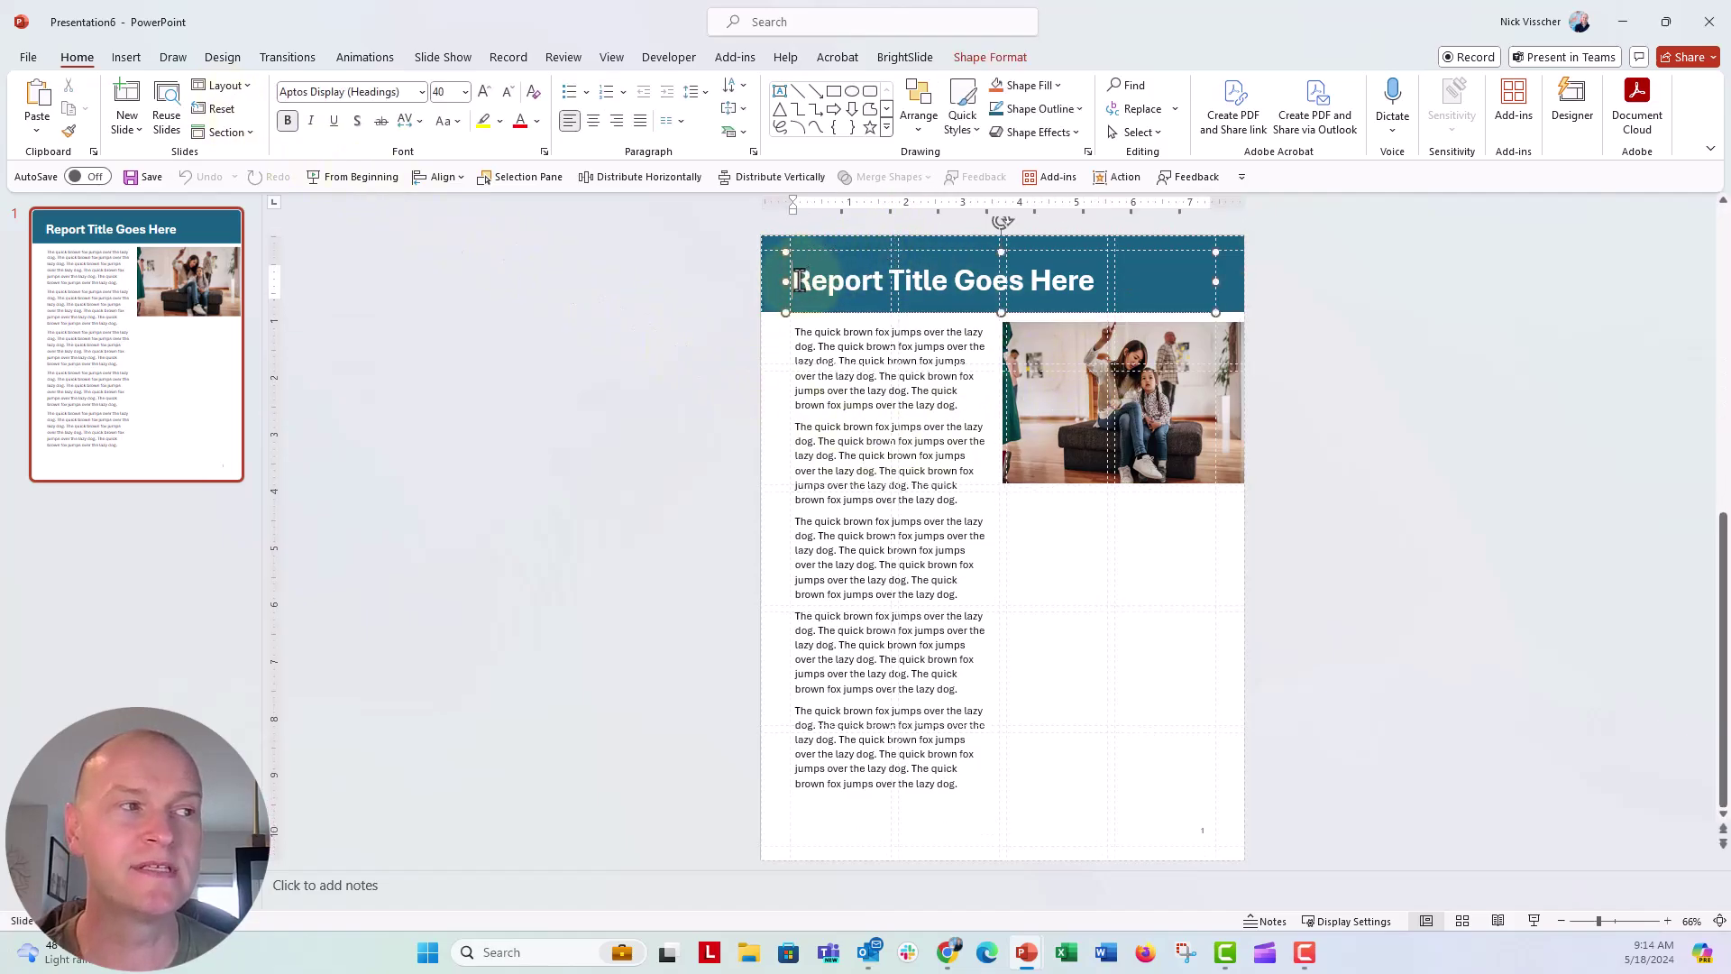
{"action": "left_click", "coordinate": [699, 349]}
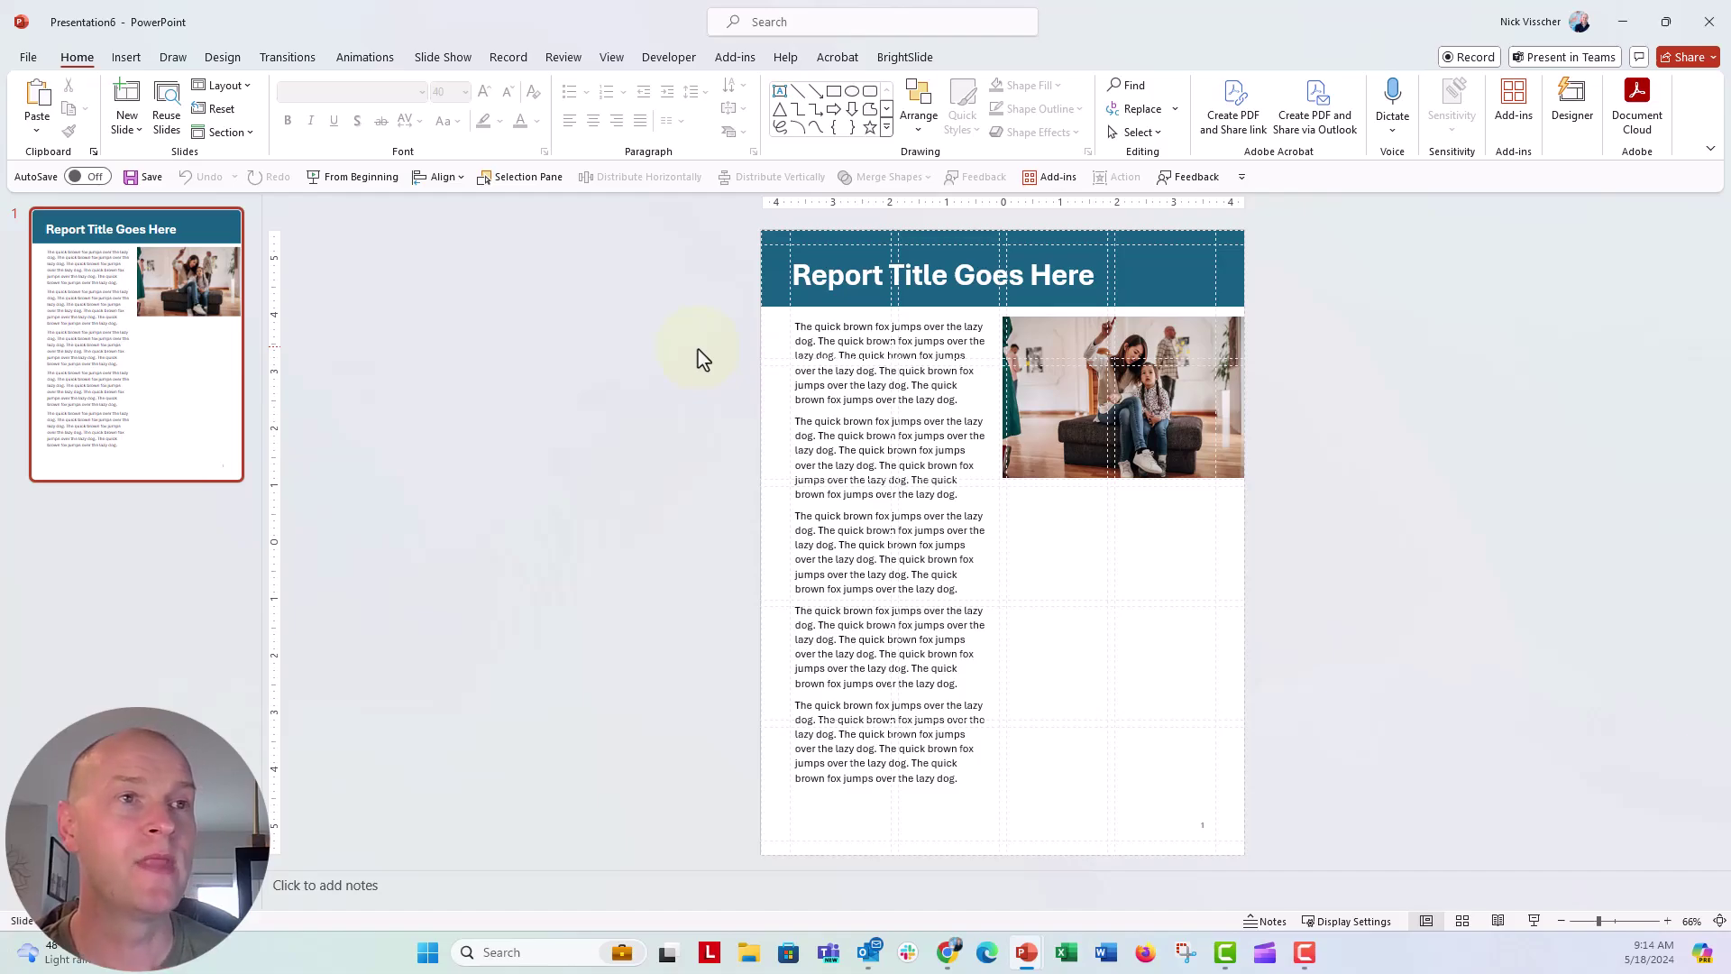
- Close Presentation6, minimize PowerPoint, and open REPORT TEMPLATE 2.potx itself from its context menu
{"action": "left_click", "coordinate": [1708, 23]}
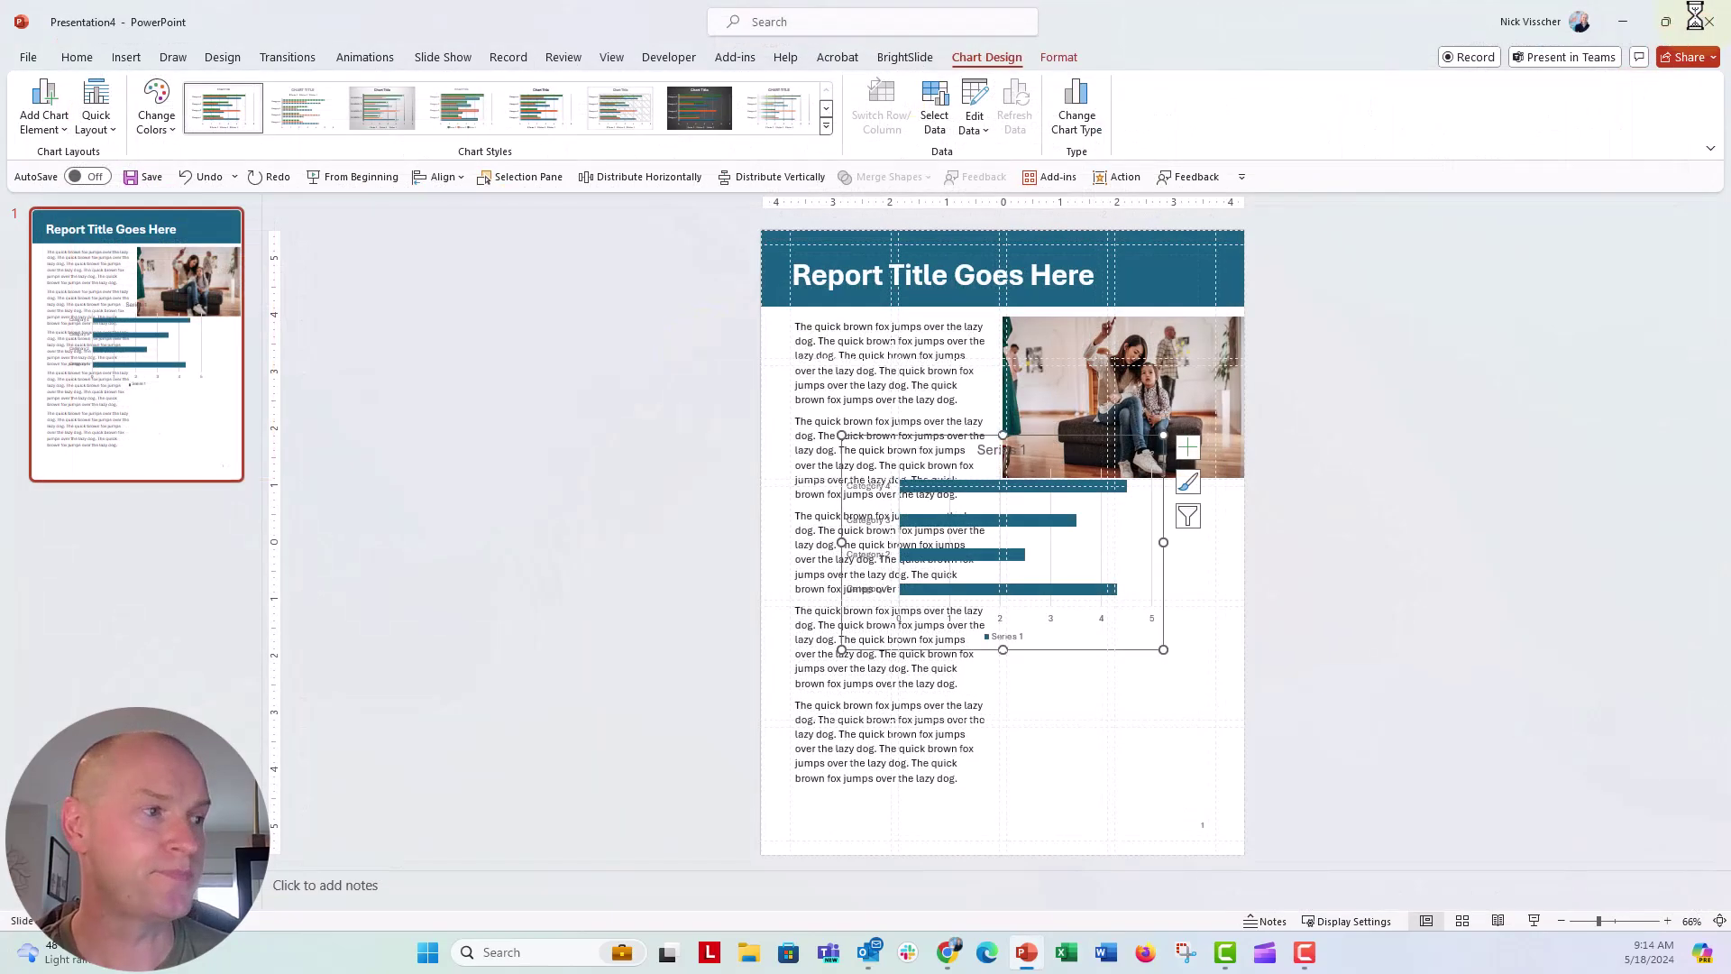
{"action": "left_click", "coordinate": [1624, 25]}
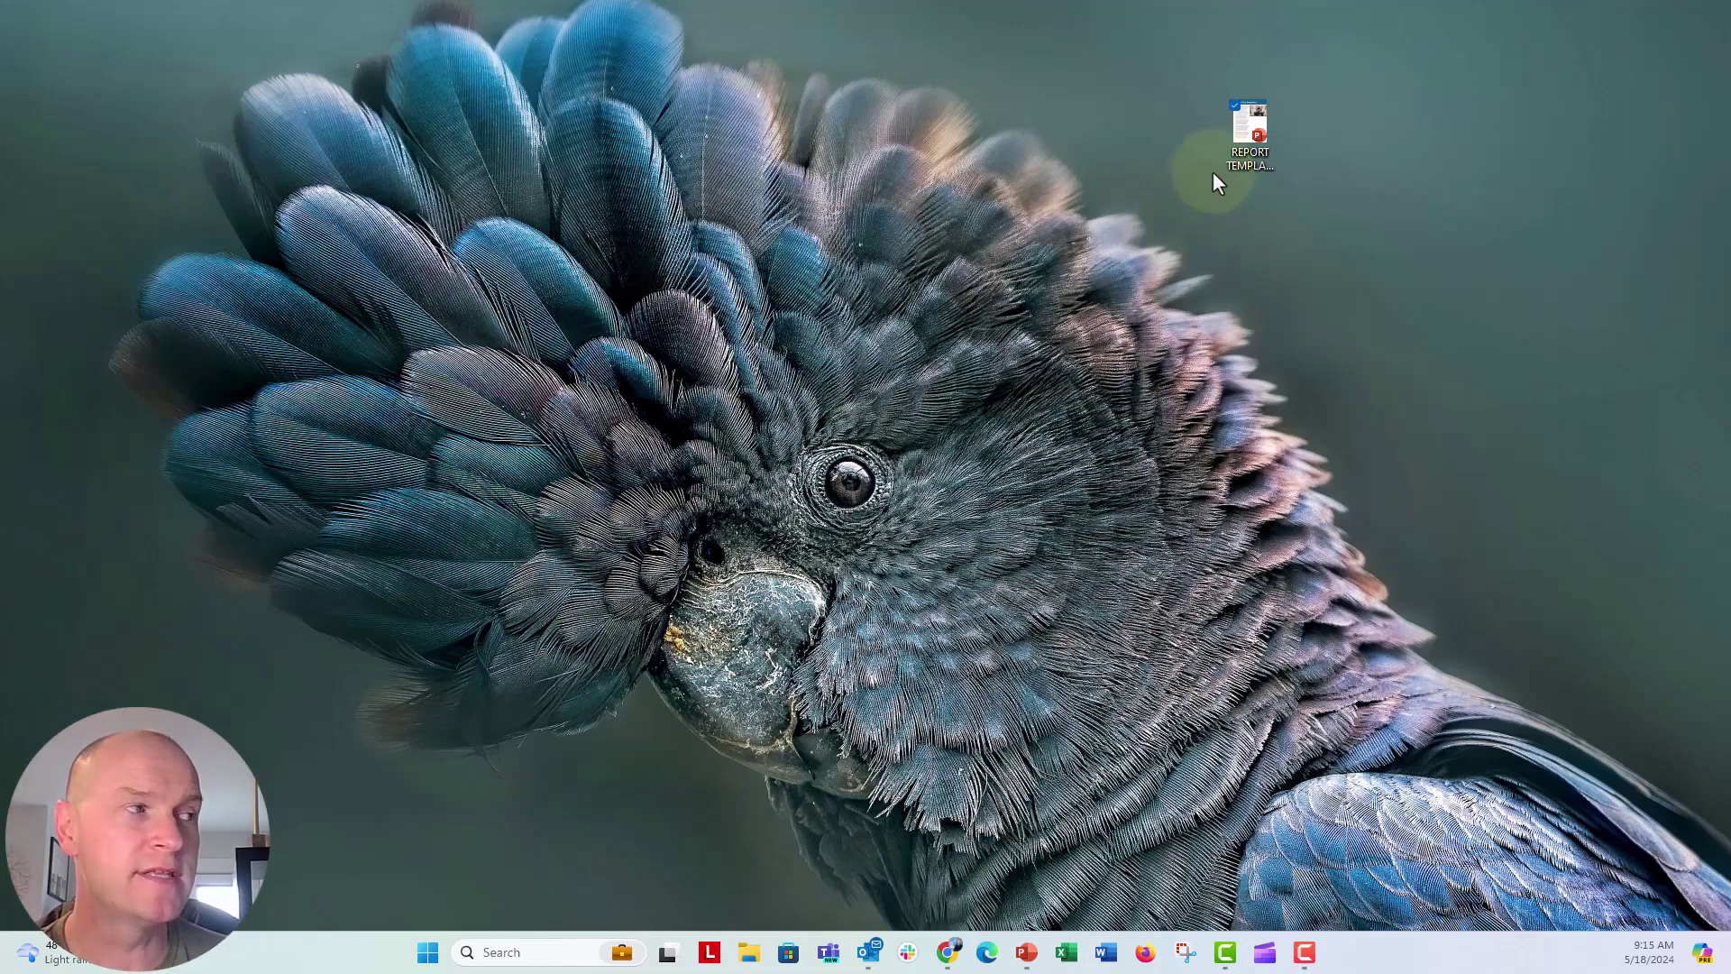
{"action": "right_click", "coordinate": [1240, 132]}
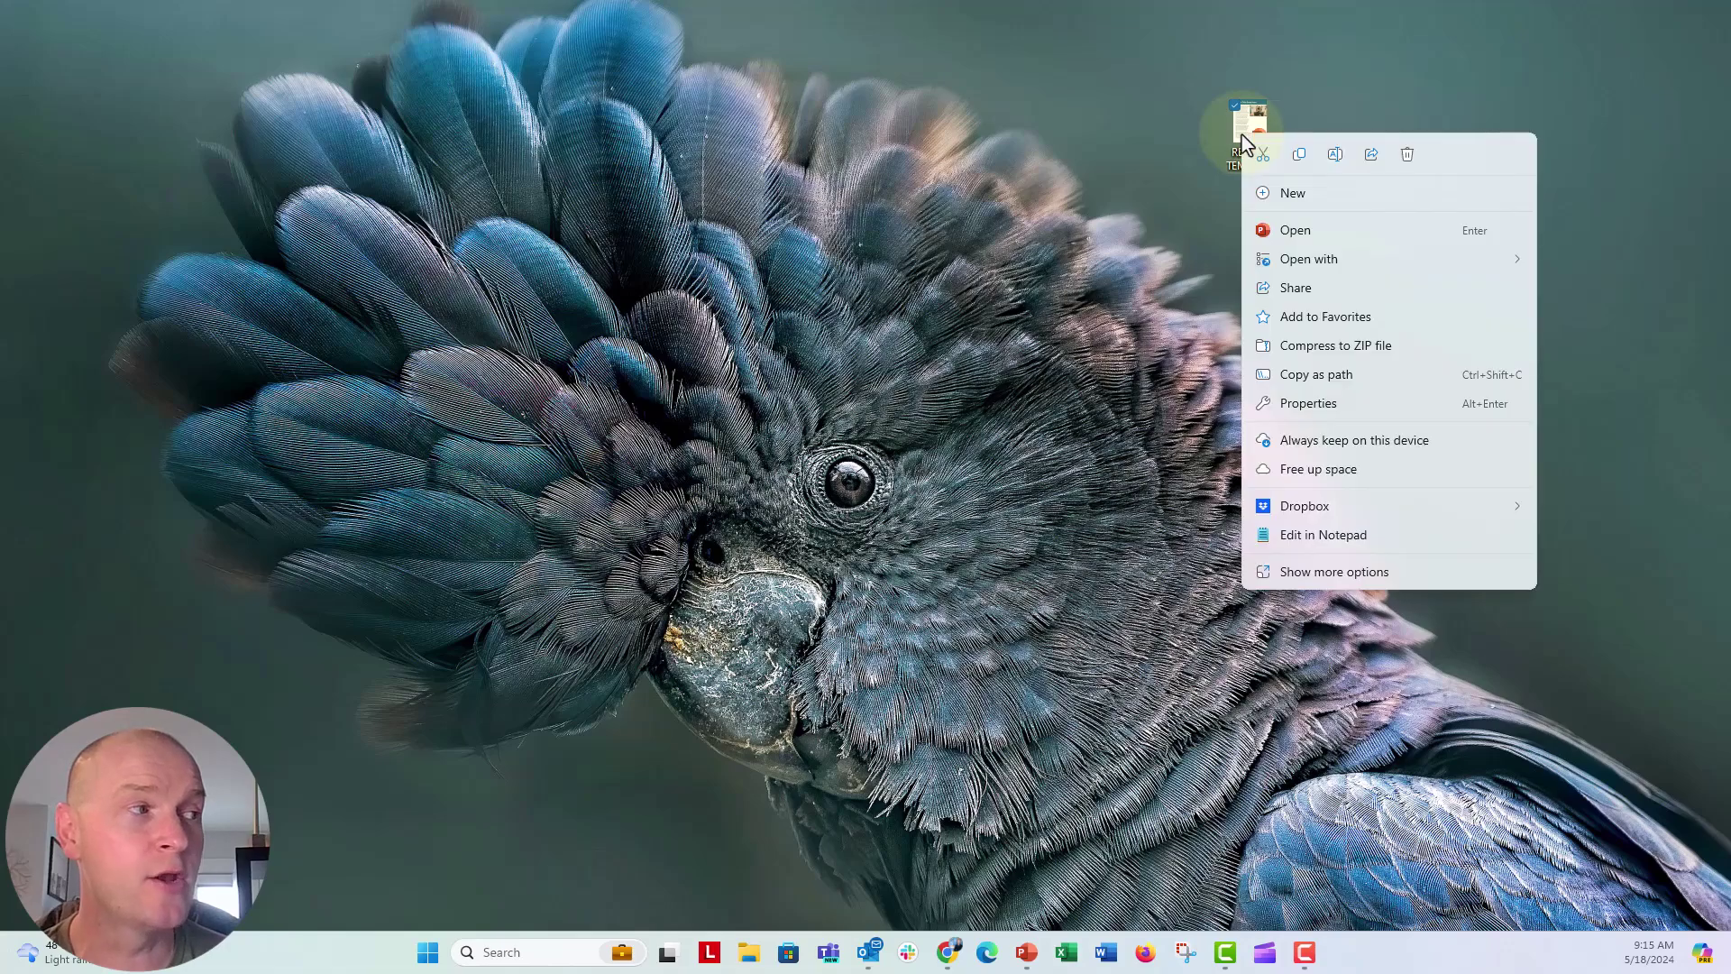
{"action": "left_click", "coordinate": [1335, 231]}
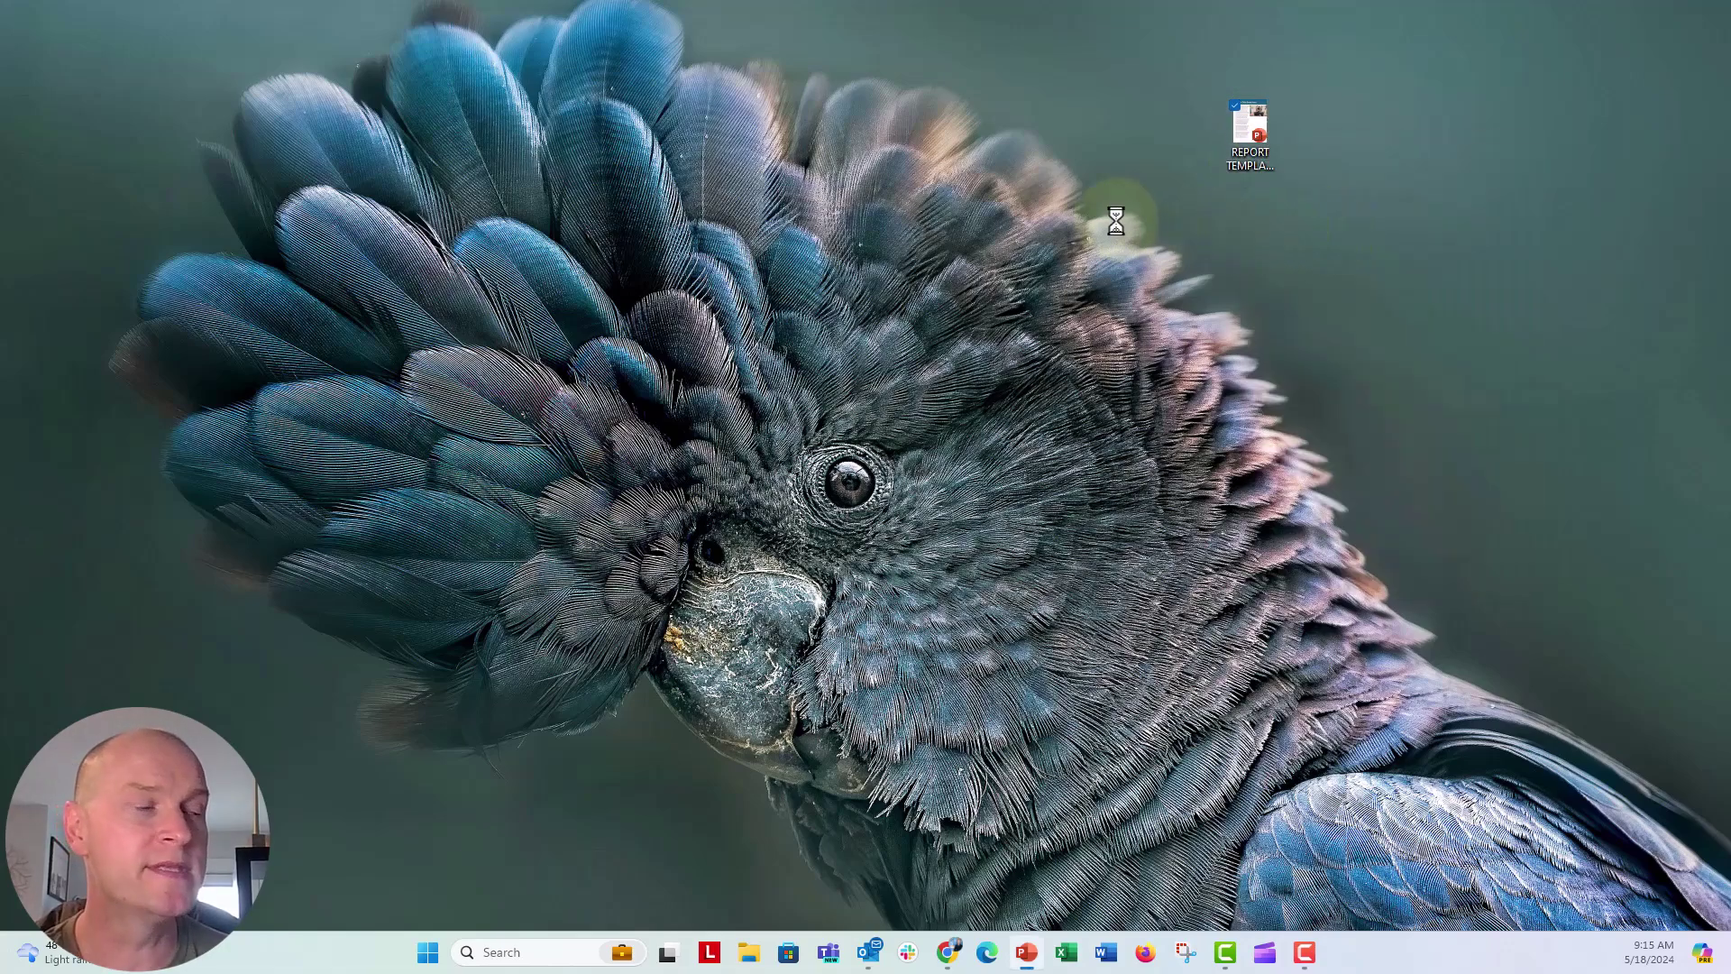